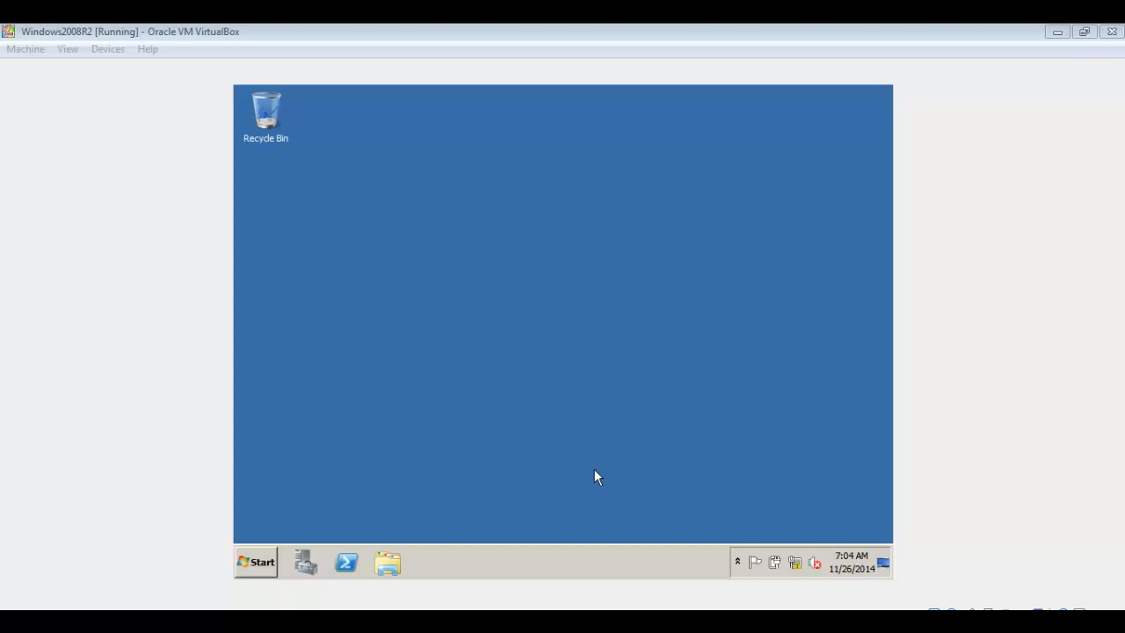
Open Server Manager and enable Remote Desktop, allowing connections from computers running any version of Remote Desktop
click(247, 560)
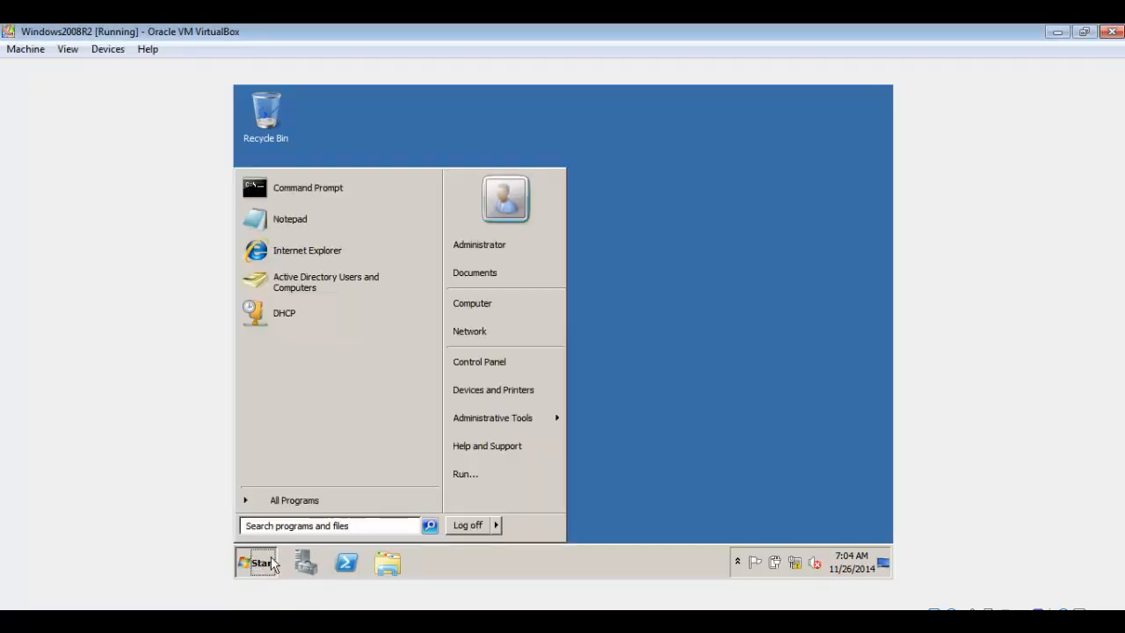
click(312, 565)
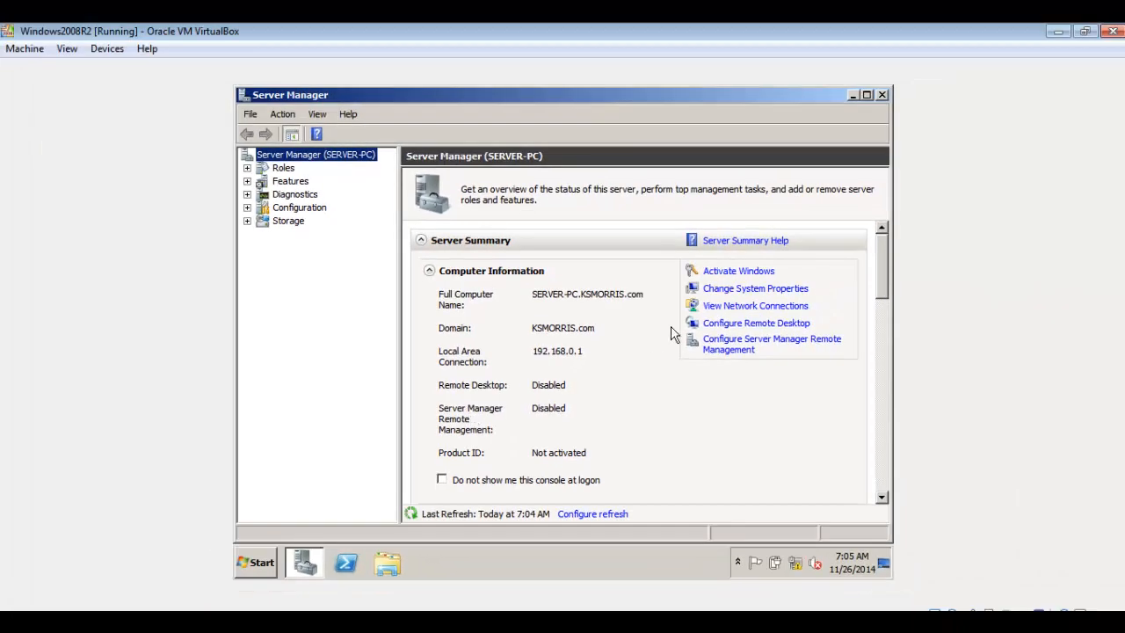
click(744, 324)
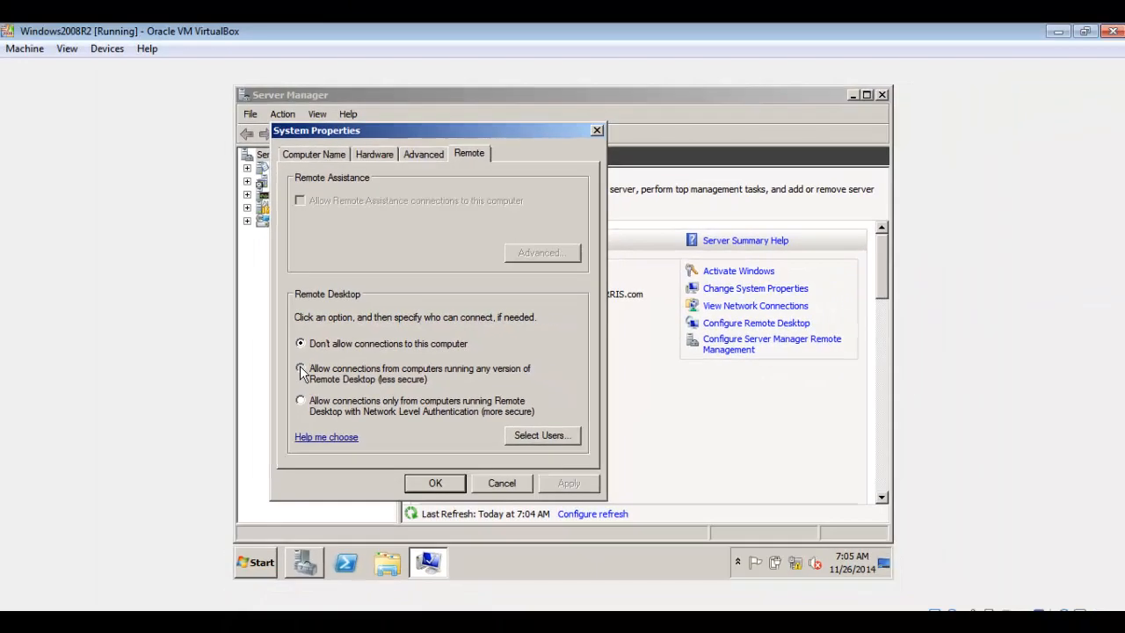
click(301, 369)
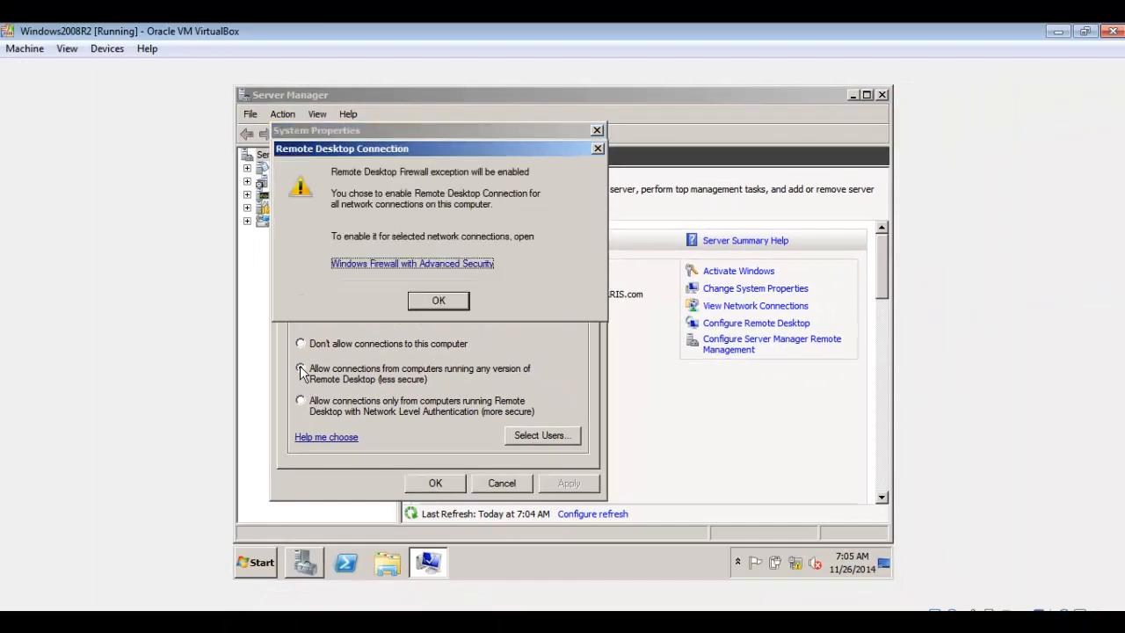
click(438, 302)
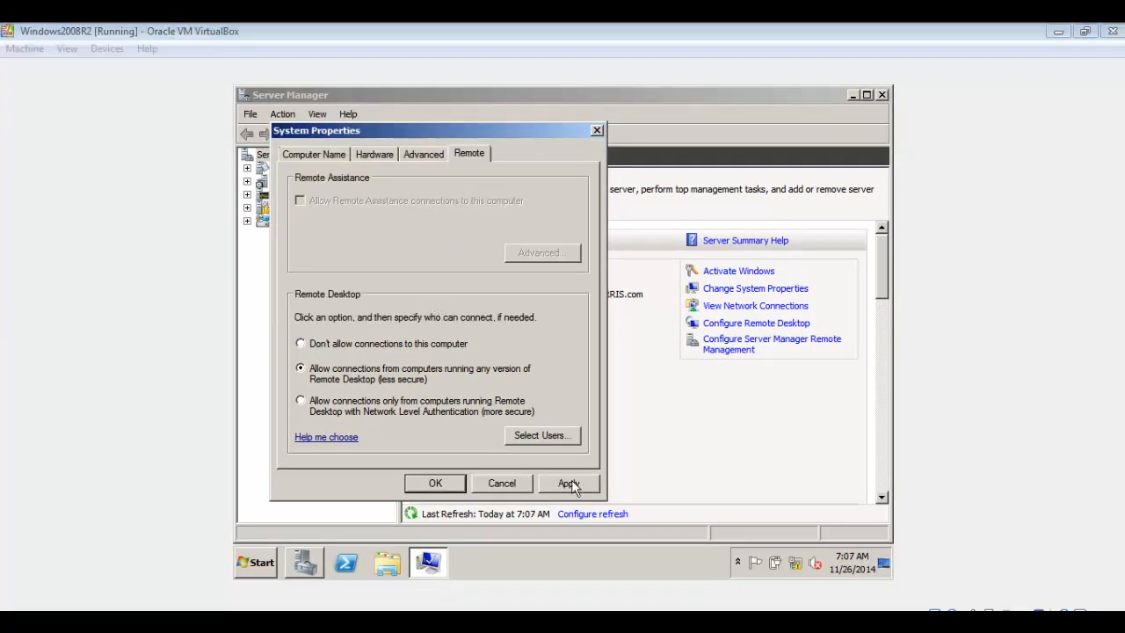
click(570, 485)
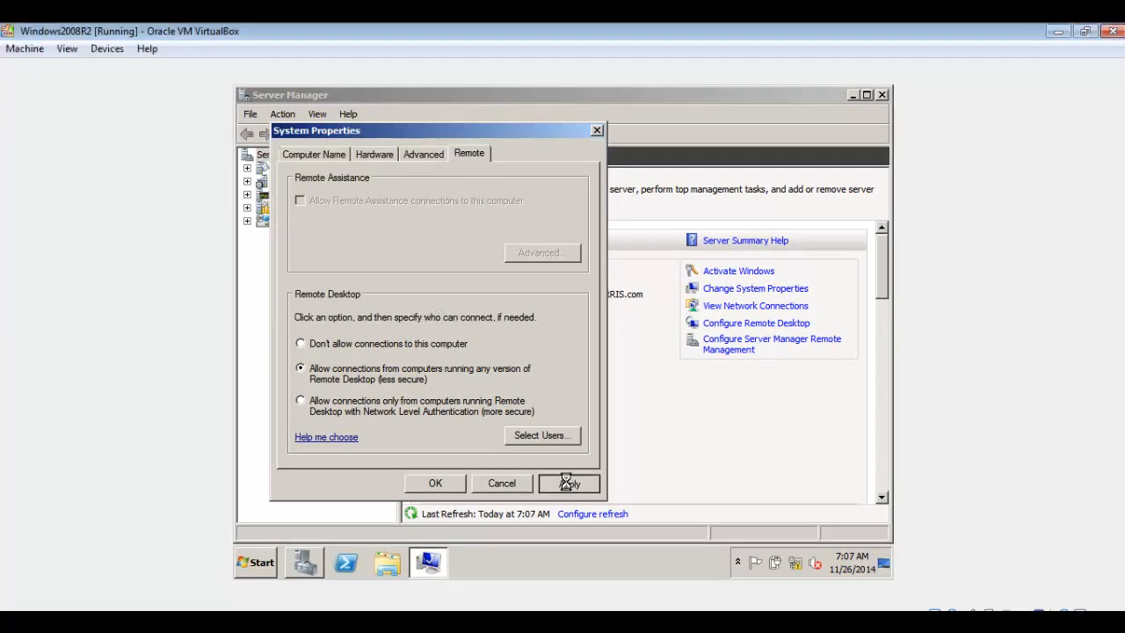
click(439, 483)
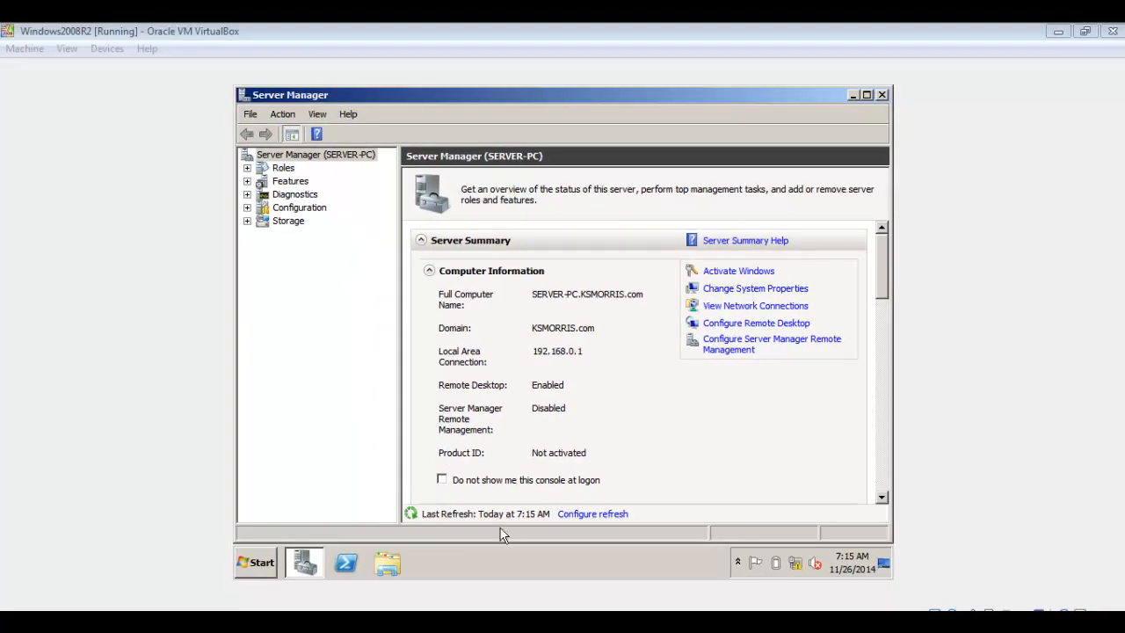
Switch to the Windows Vista virtual machine and open Remote Desktop Connection from Accessories
click(411, 622)
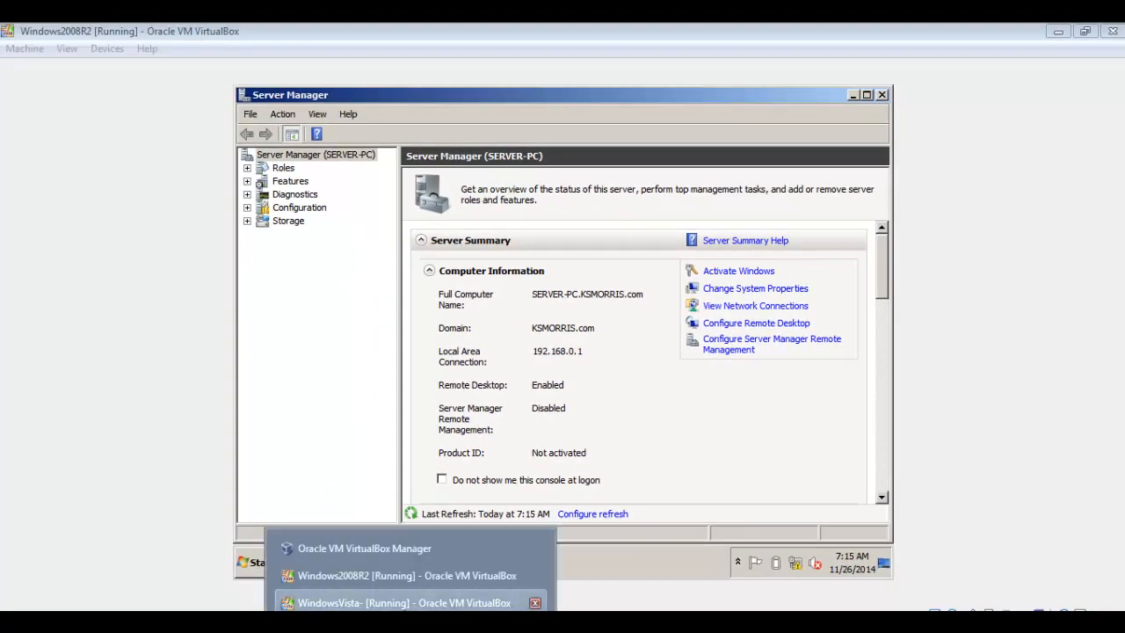
click(404, 603)
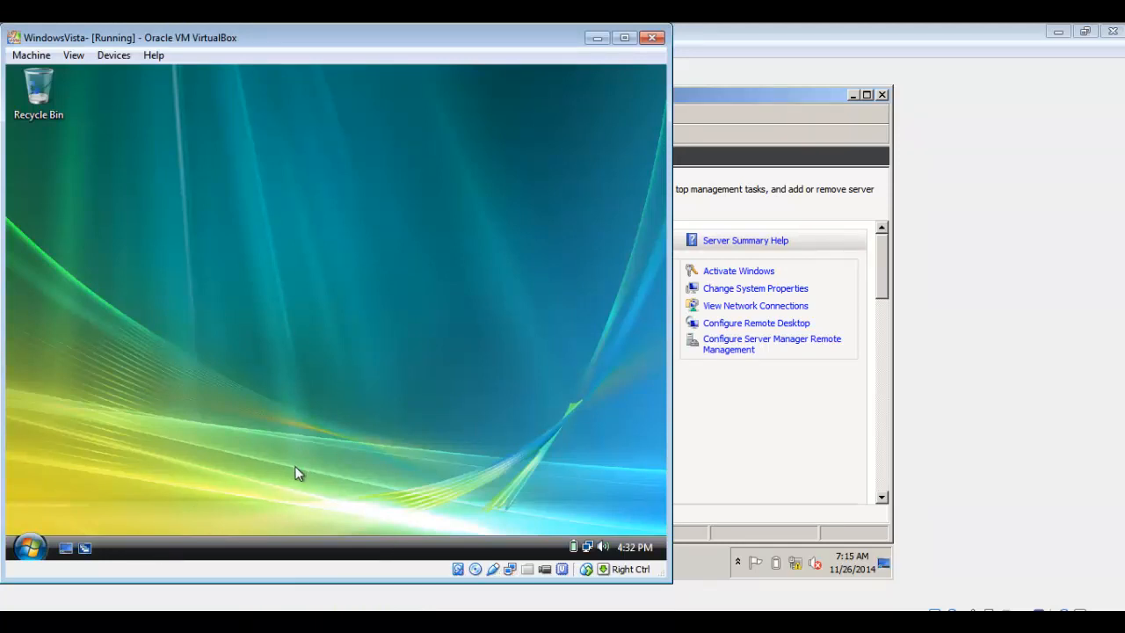
click(30, 547)
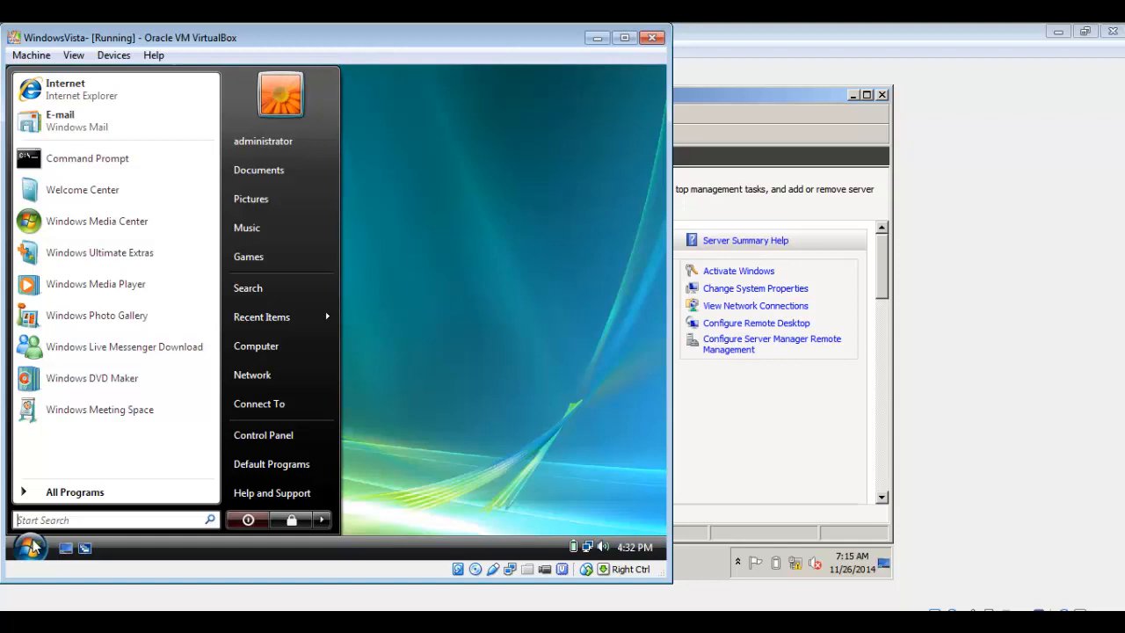
click(62, 497)
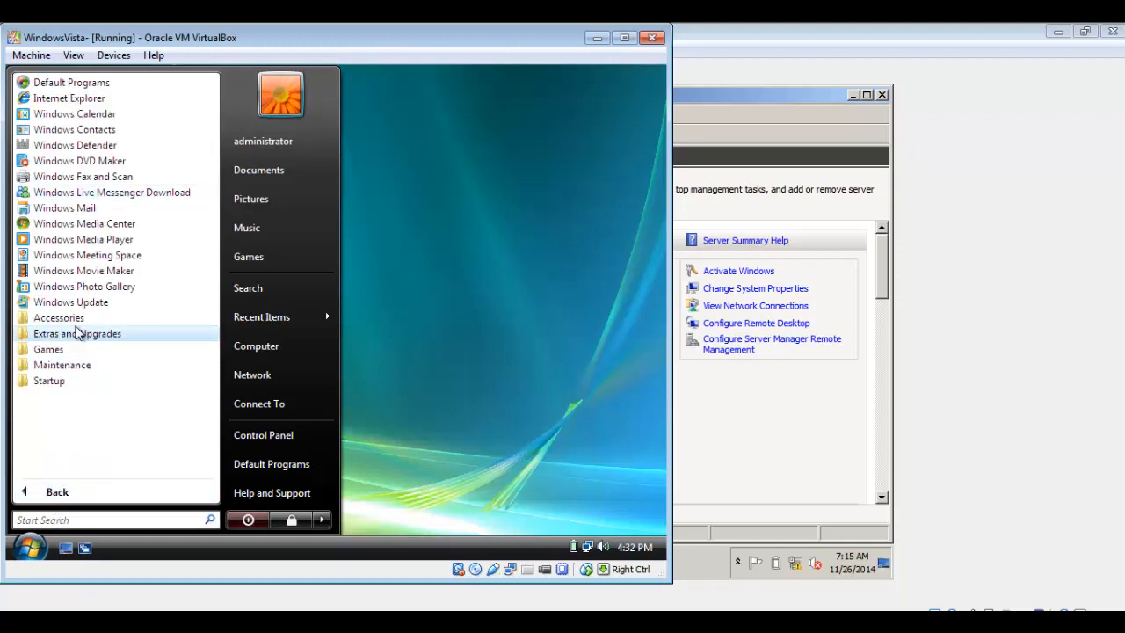
click(77, 319)
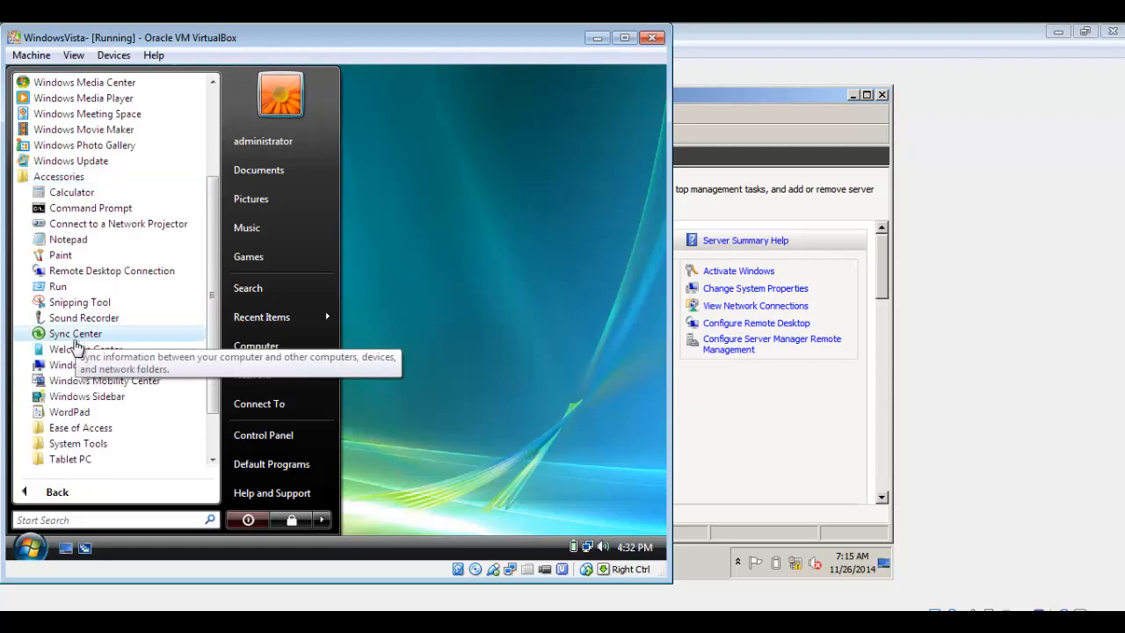
click(138, 273)
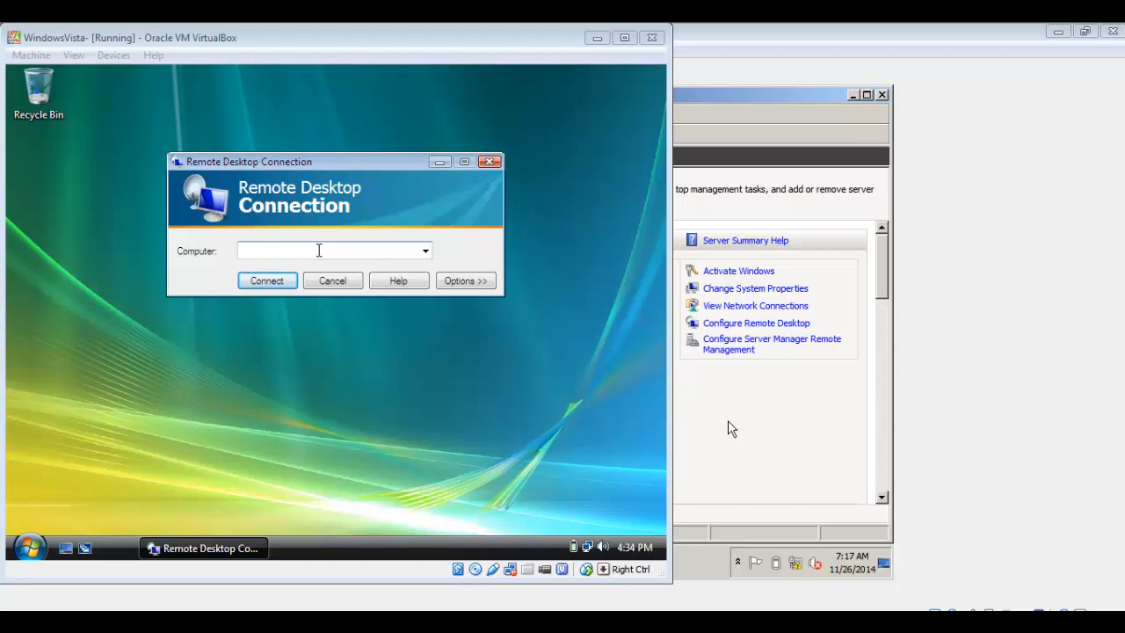
Connect Remote Desktop Connection to the computer 192.168.0.1
key(alt+Tab)
text(1)
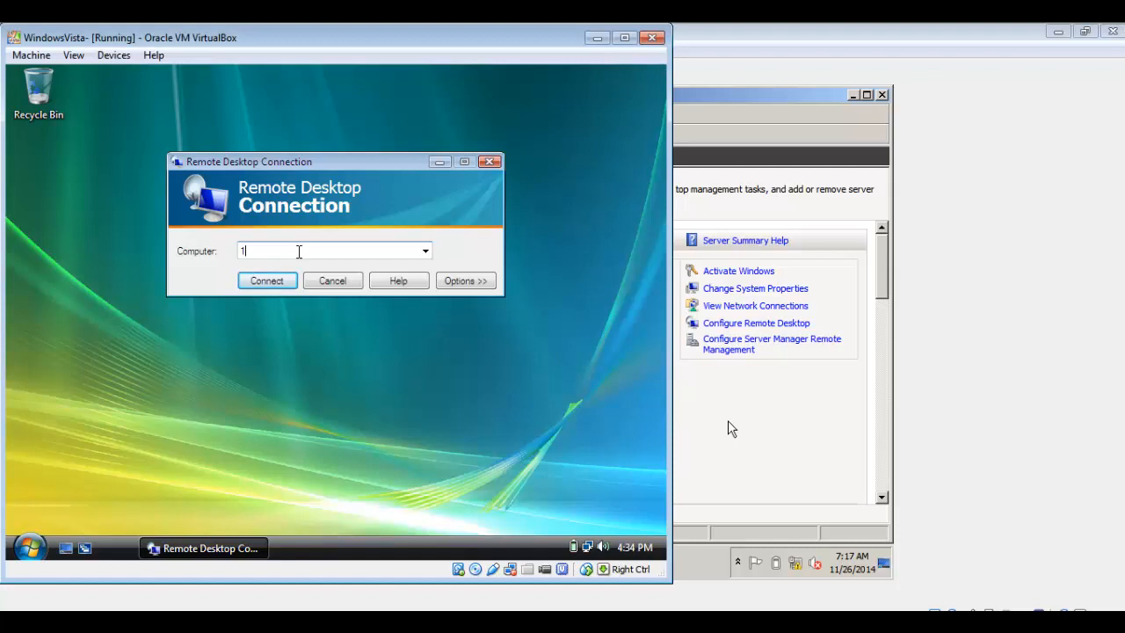
text(92.168.0.1)
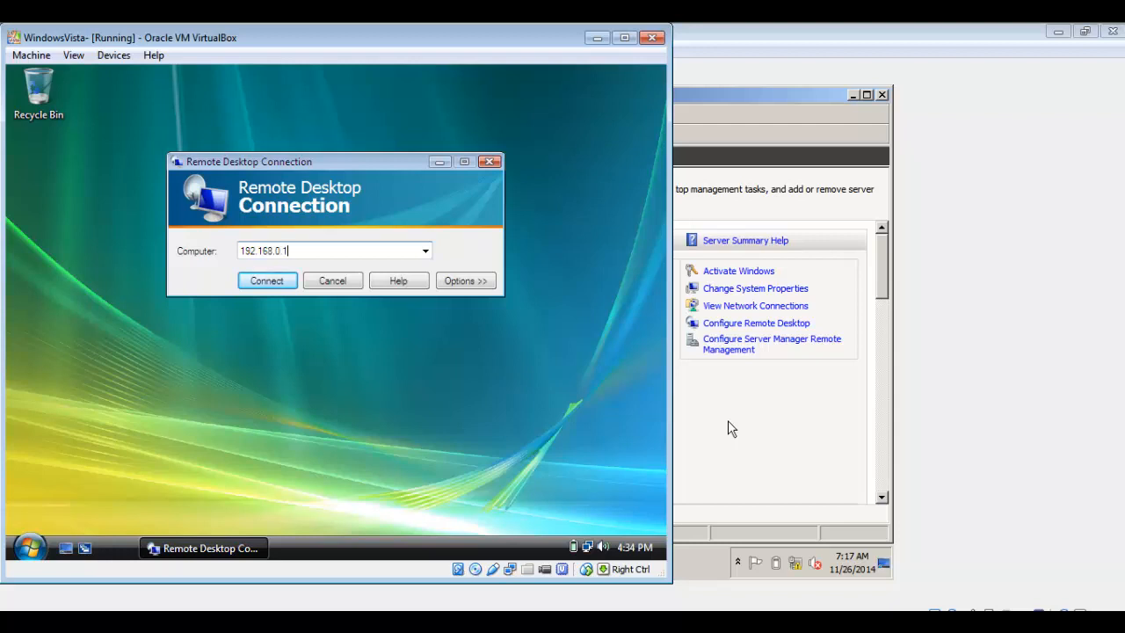
click(255, 283)
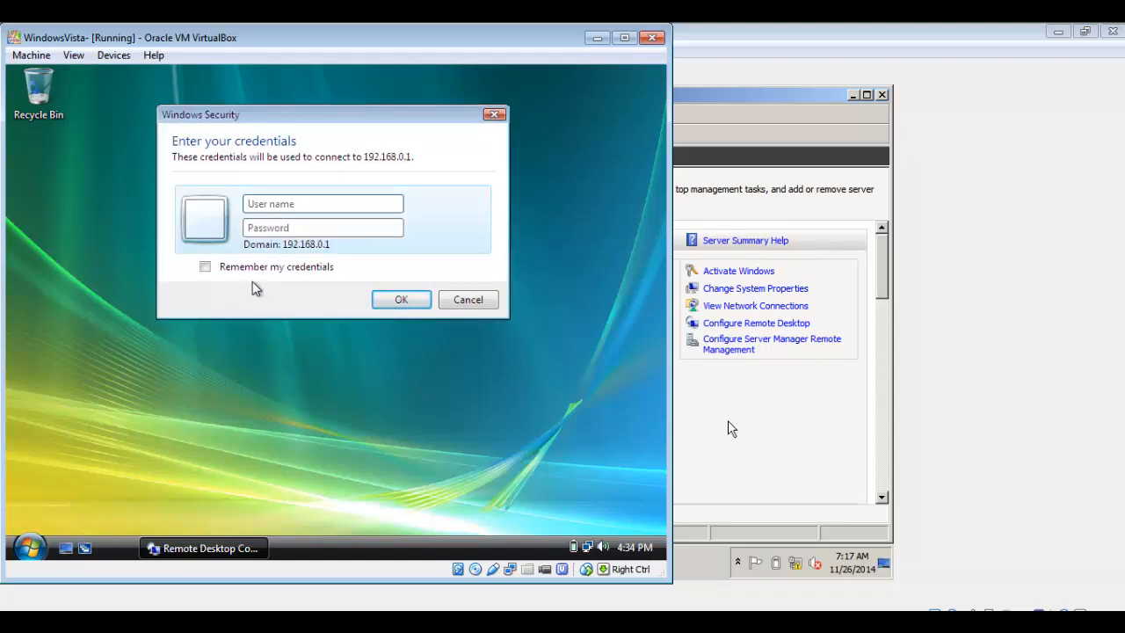
Log on to the remote server as Administrator, entering the account password
text(AdministratorP@ssw0rd)
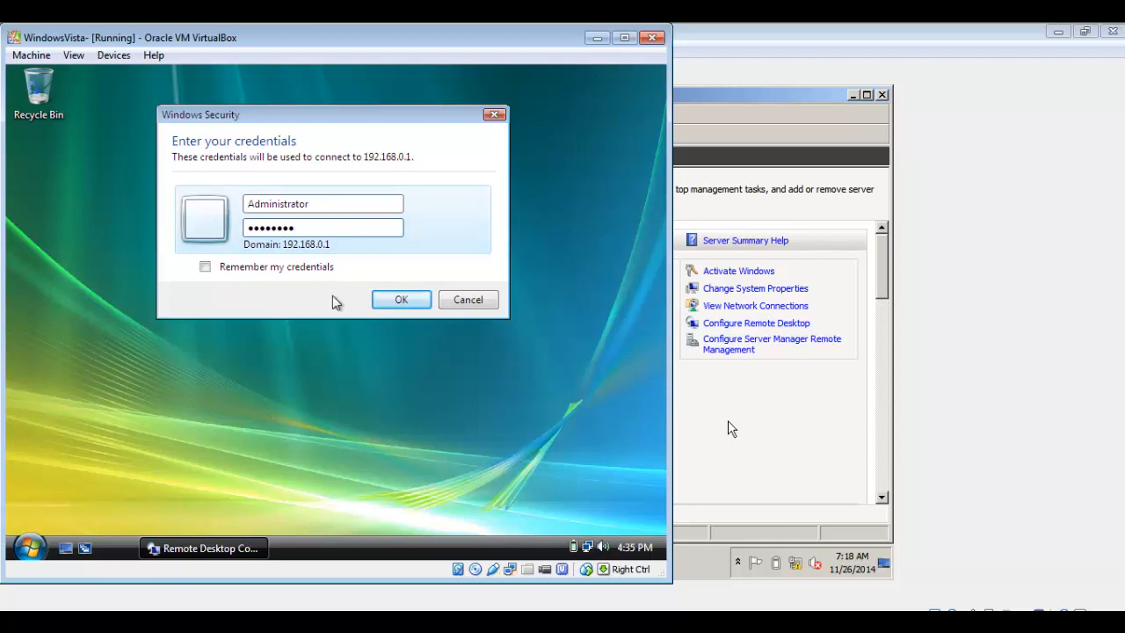
click(387, 301)
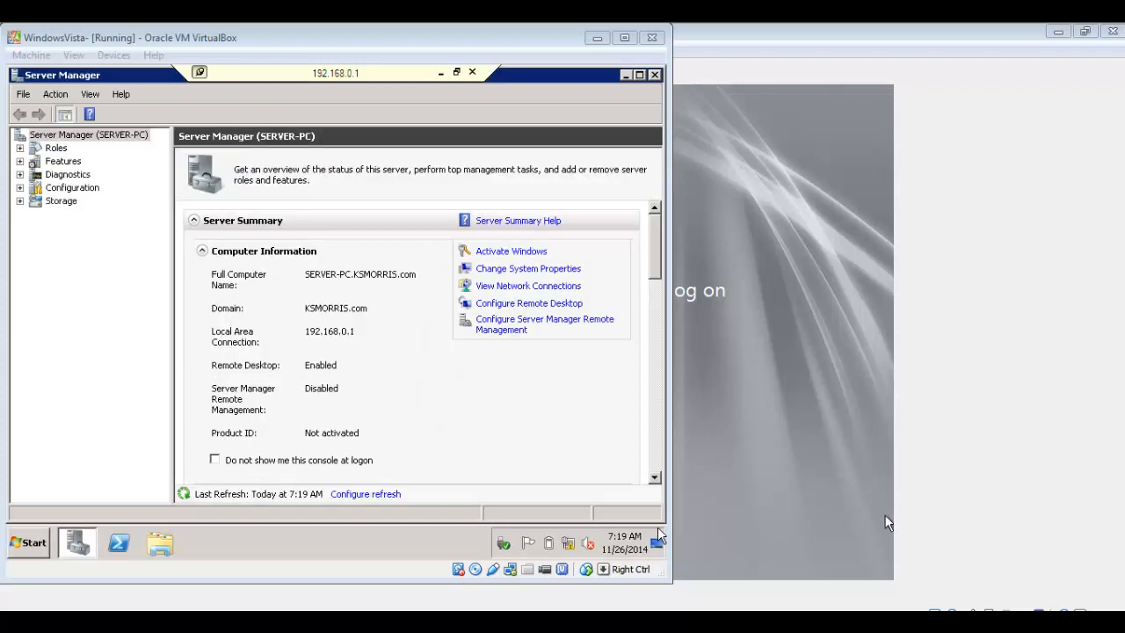
Switch between the server and Vista virtual machines to view the server console beside the remote session
click(740, 465)
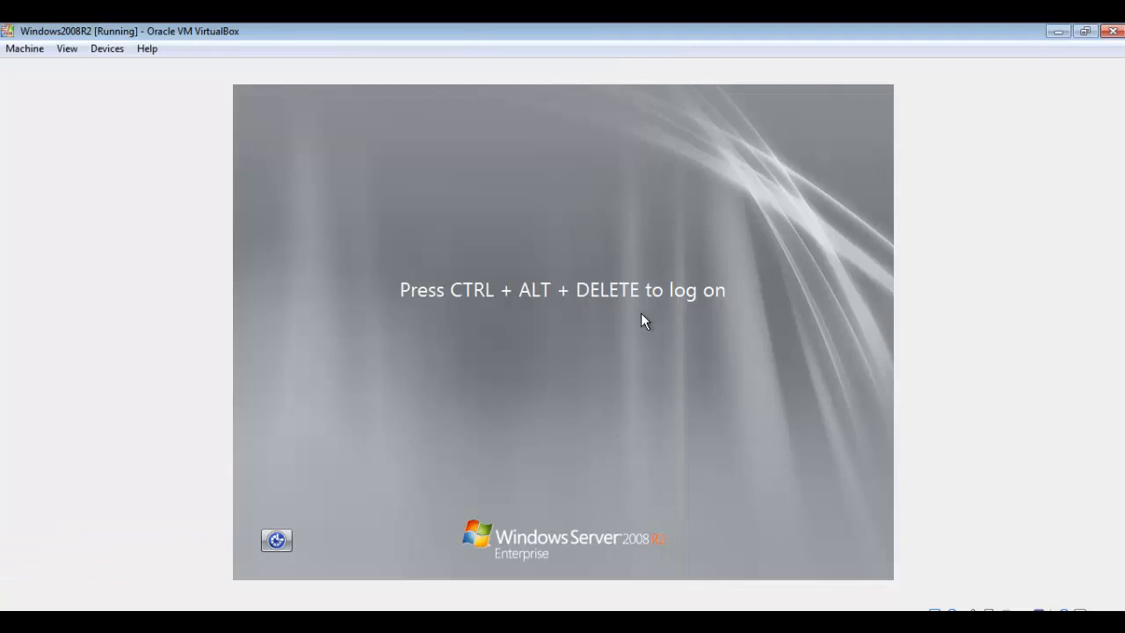
click(422, 609)
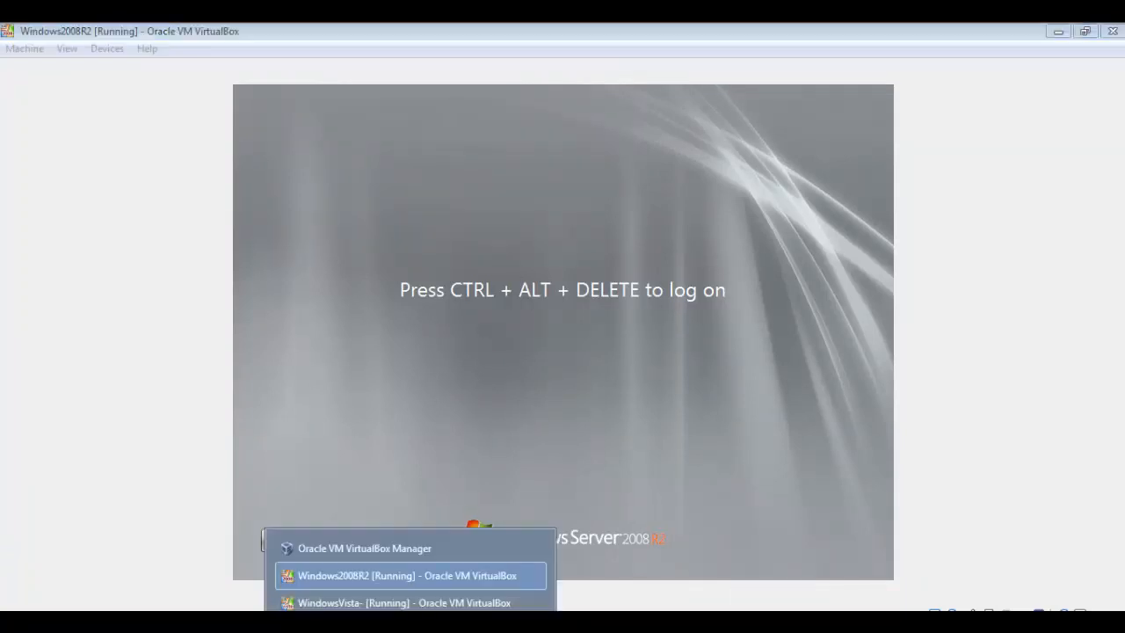
click(405, 602)
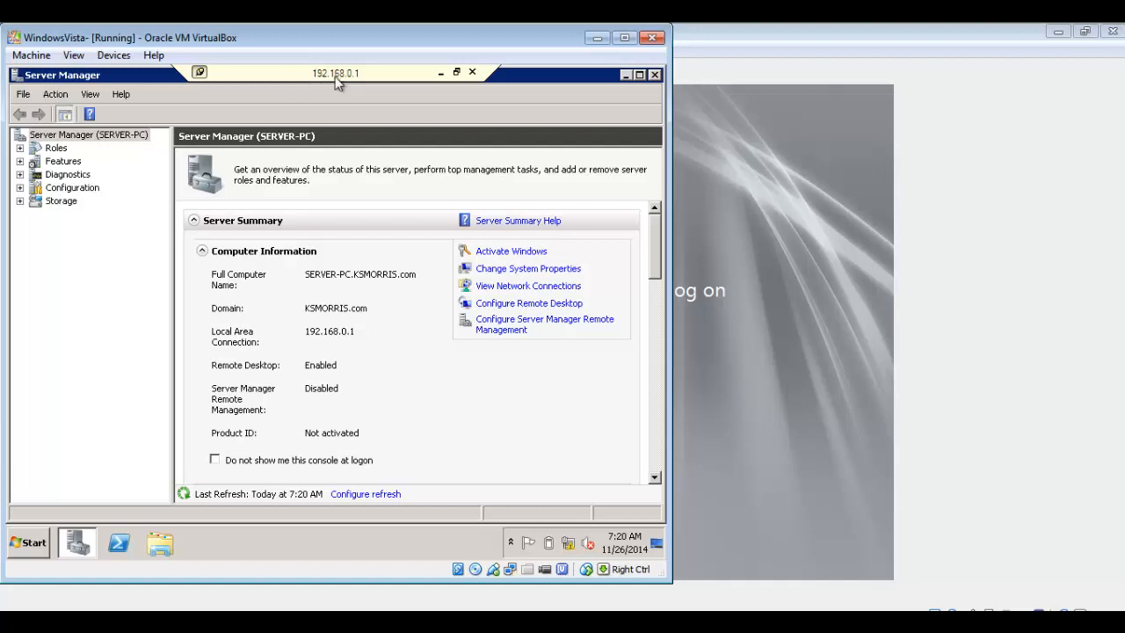
click(808, 514)
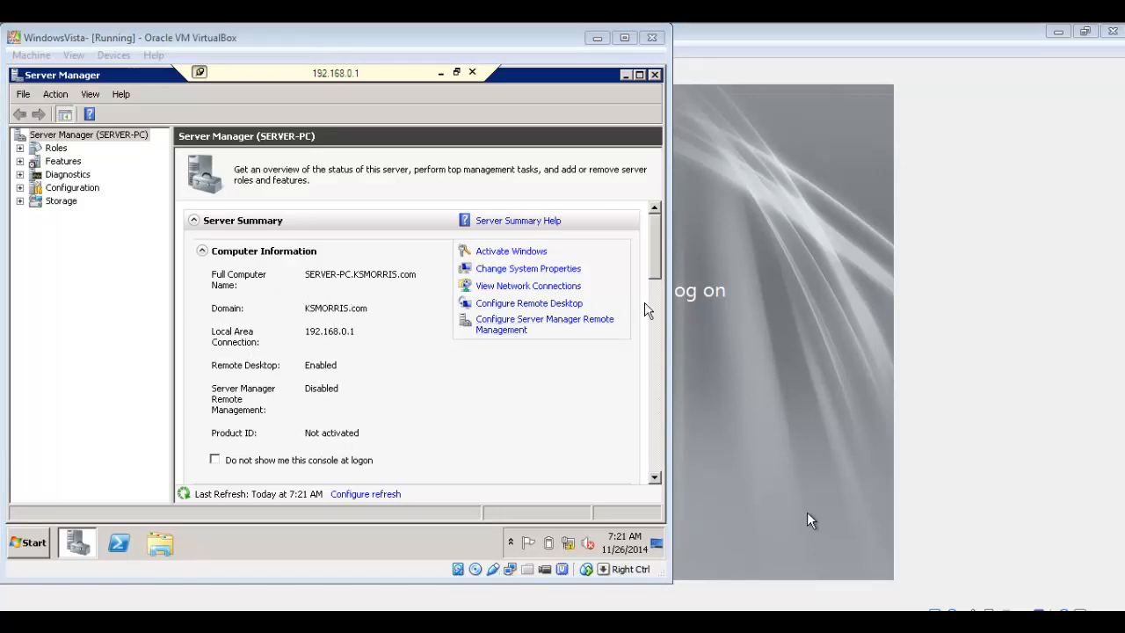
click(772, 324)
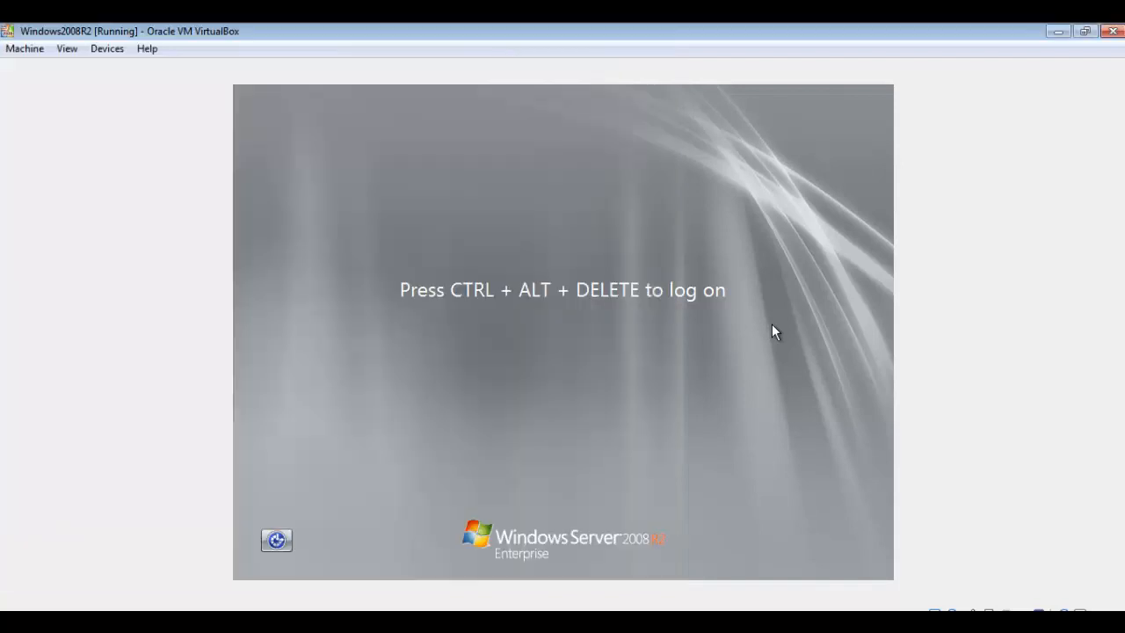
click(318, 571)
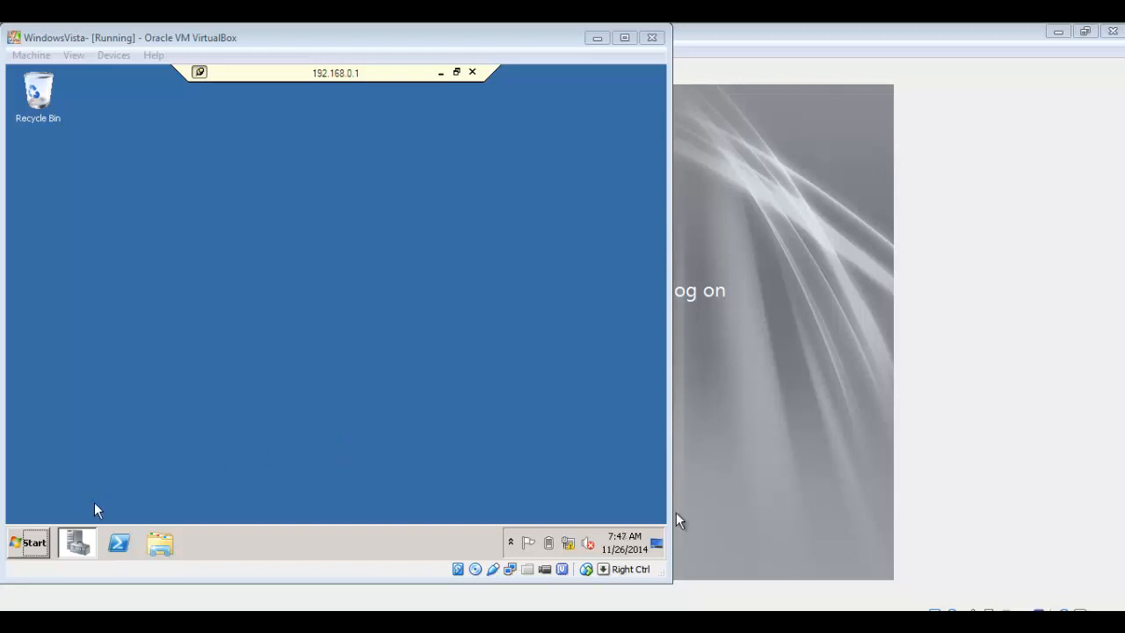
Open the Roles page in the remote Server Manager and start the Add Roles Wizard
mouse_move(84, 535)
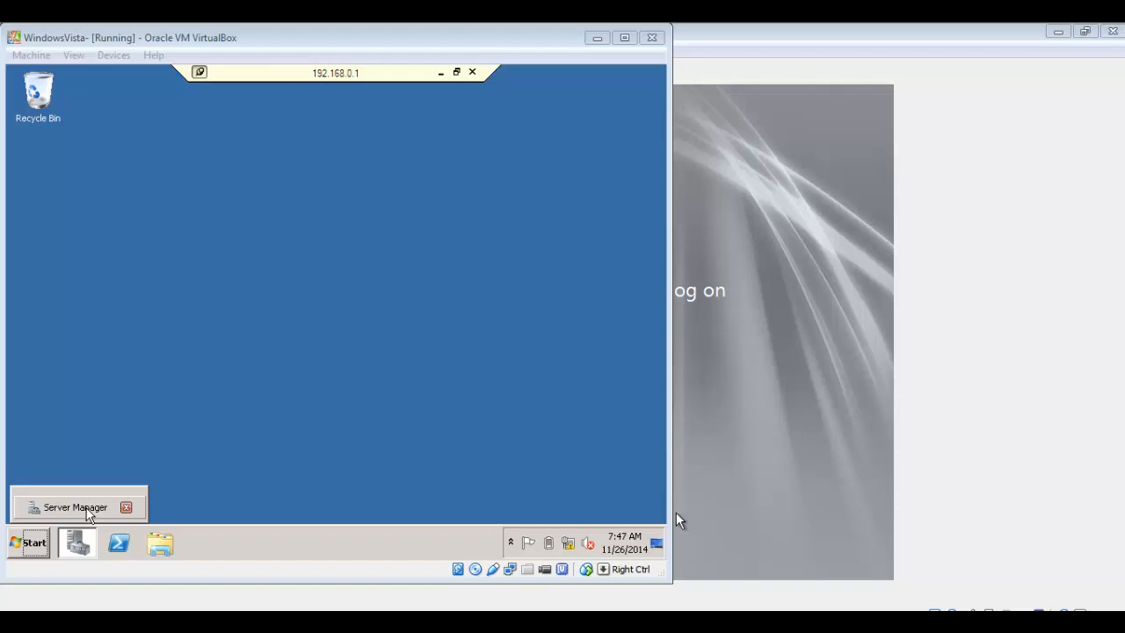
click(88, 514)
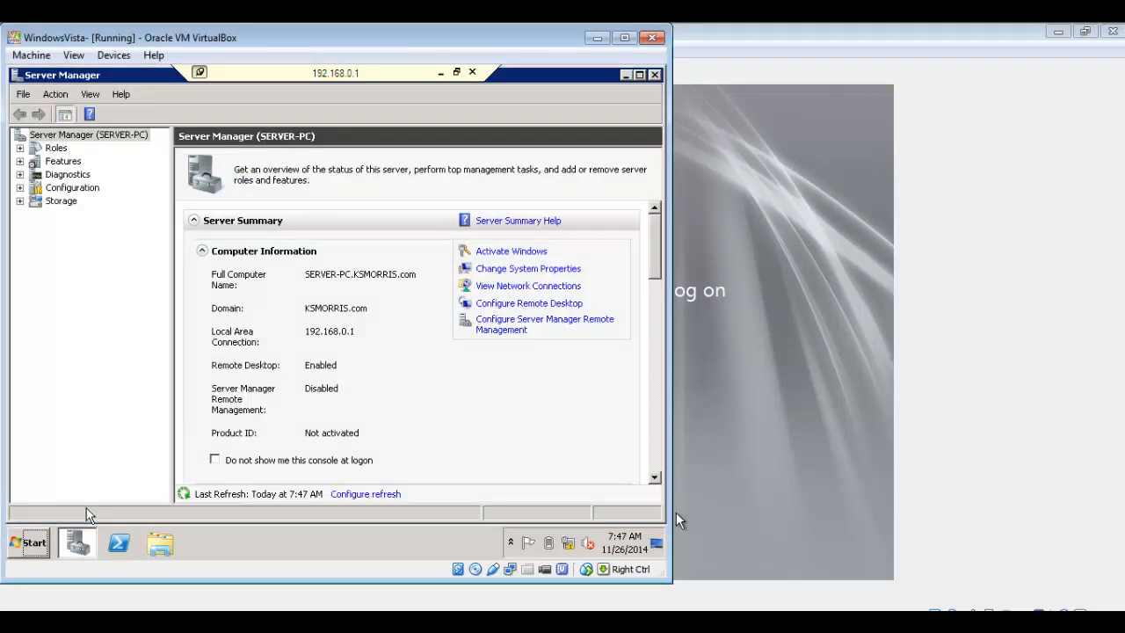
click(52, 148)
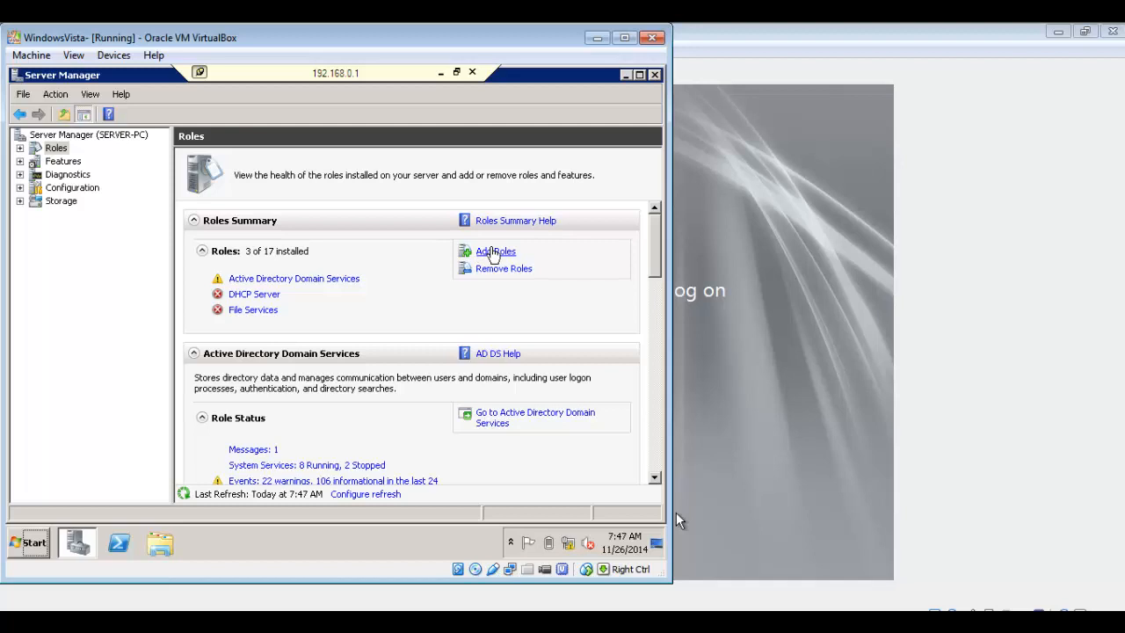
click(493, 251)
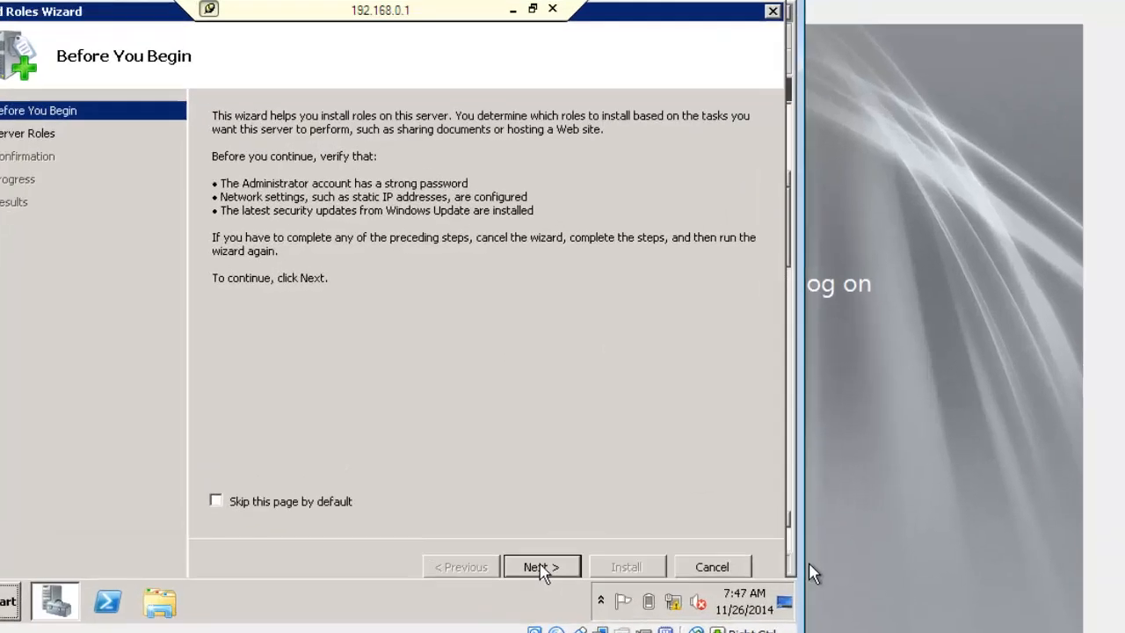
click(461, 515)
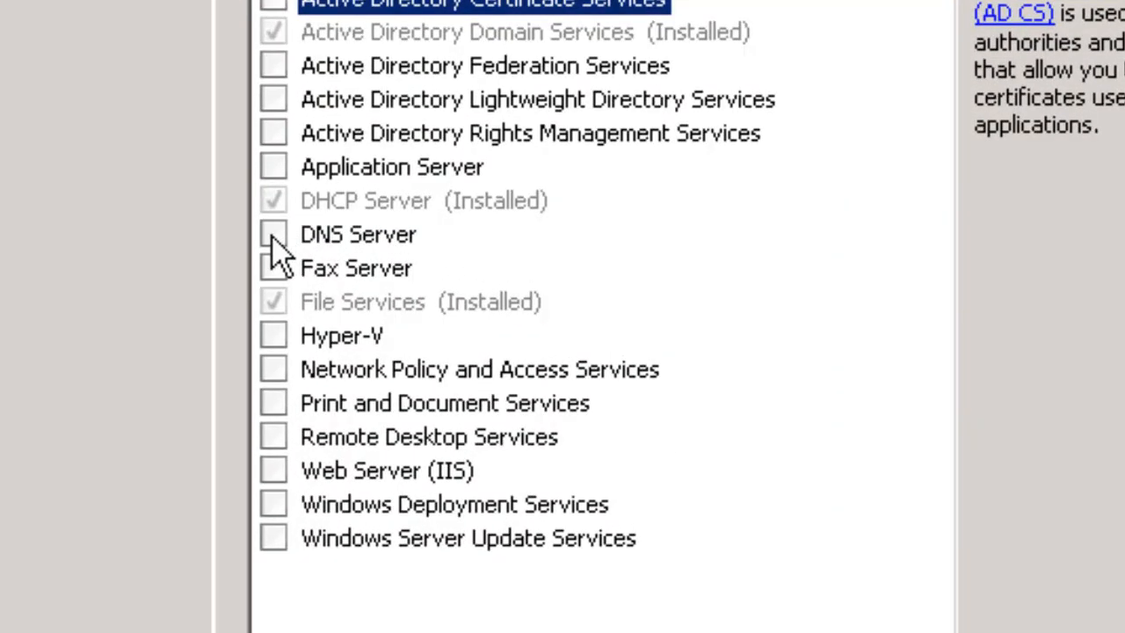
Install the DNS Server role through the wizard, then close Server Manager
click(274, 235)
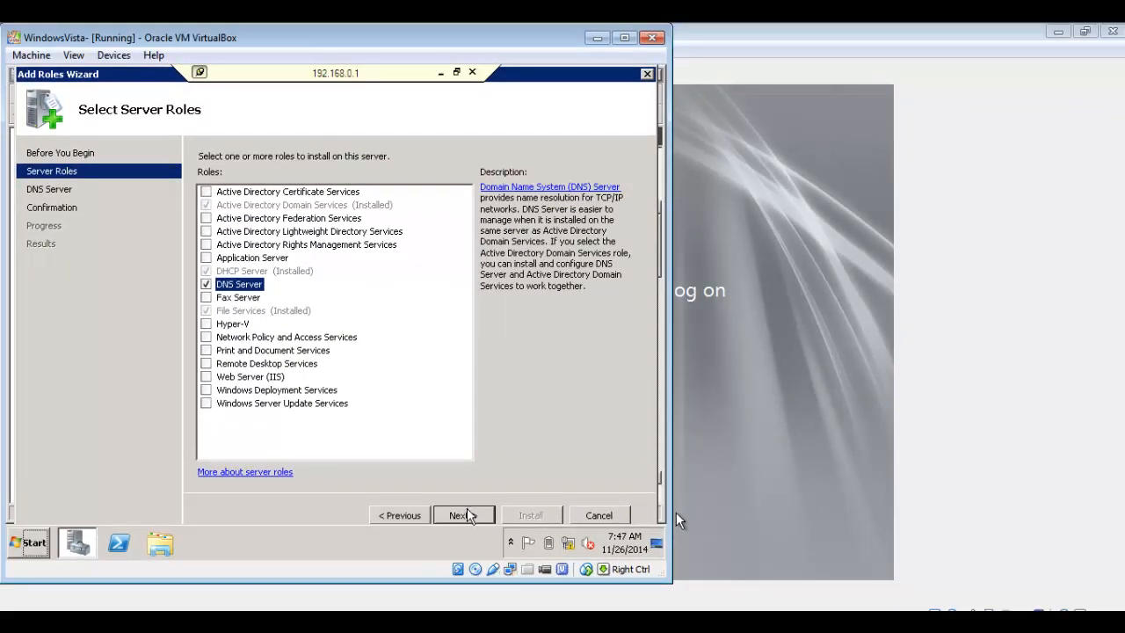
click(463, 515)
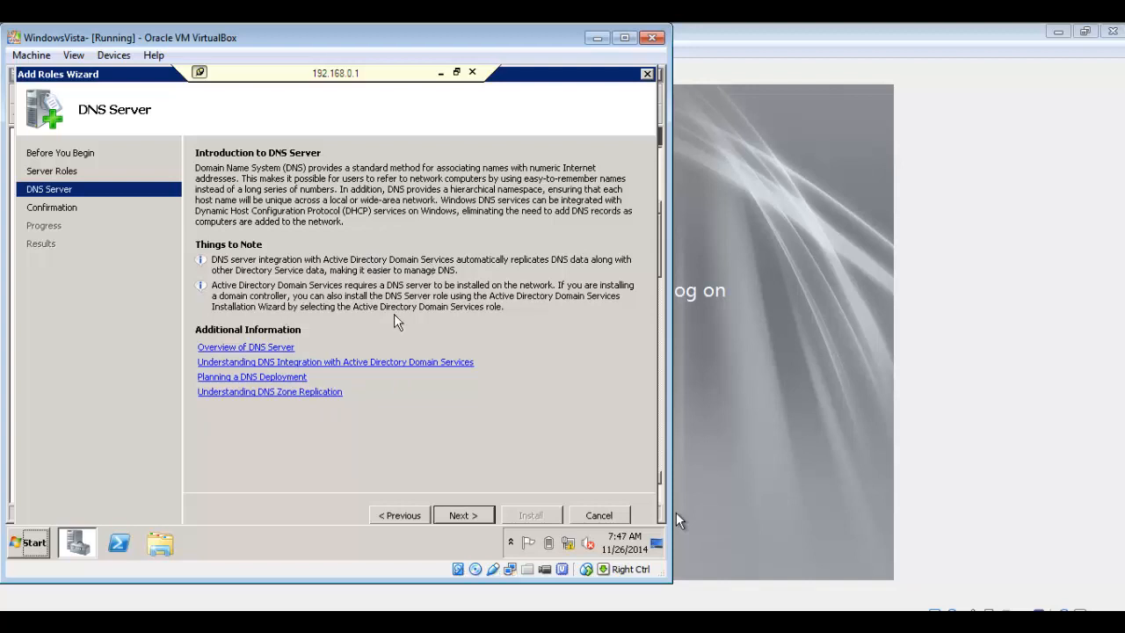
click(477, 517)
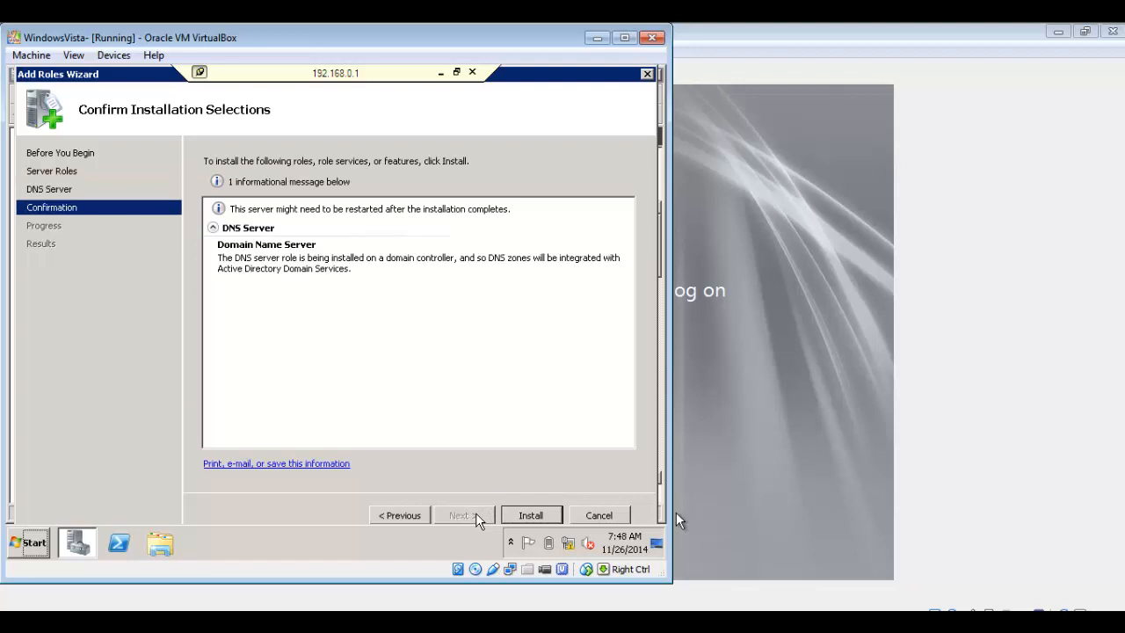
click(526, 517)
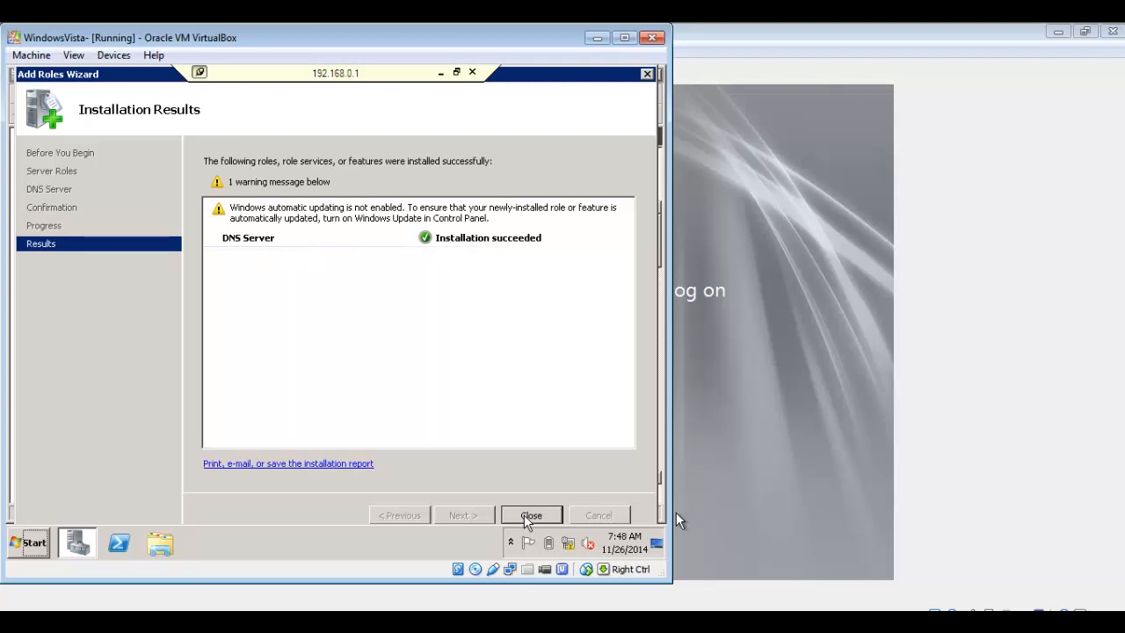
click(526, 516)
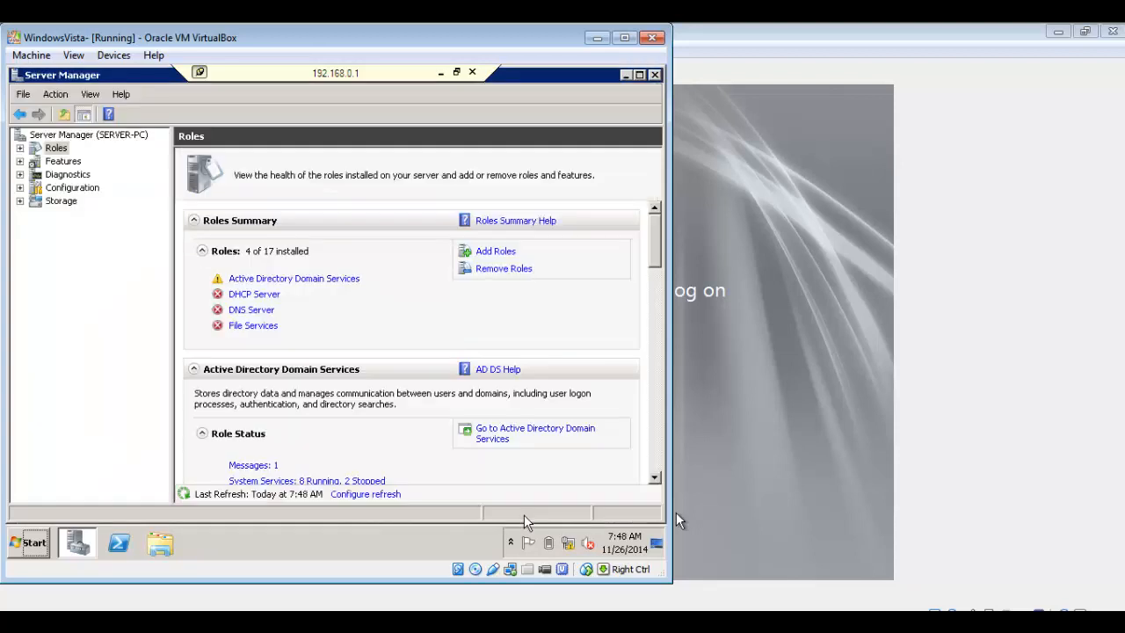
click(655, 77)
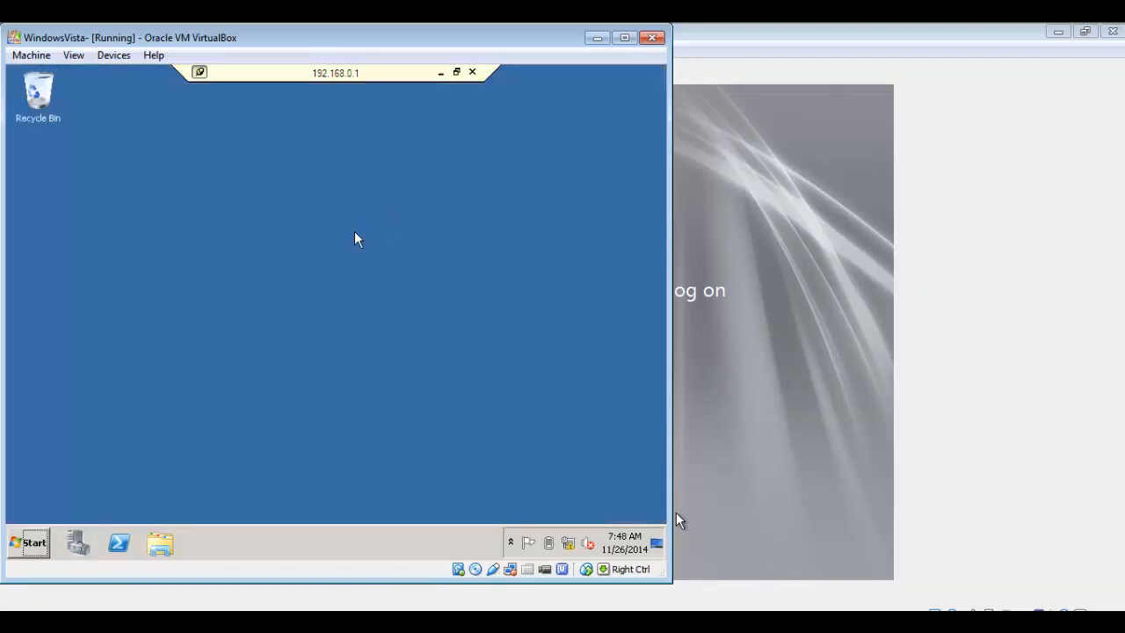
Open DNS Manager, expand the SERVER-PC server, and start a new zone under Reverse Lookup Zones
click(31, 543)
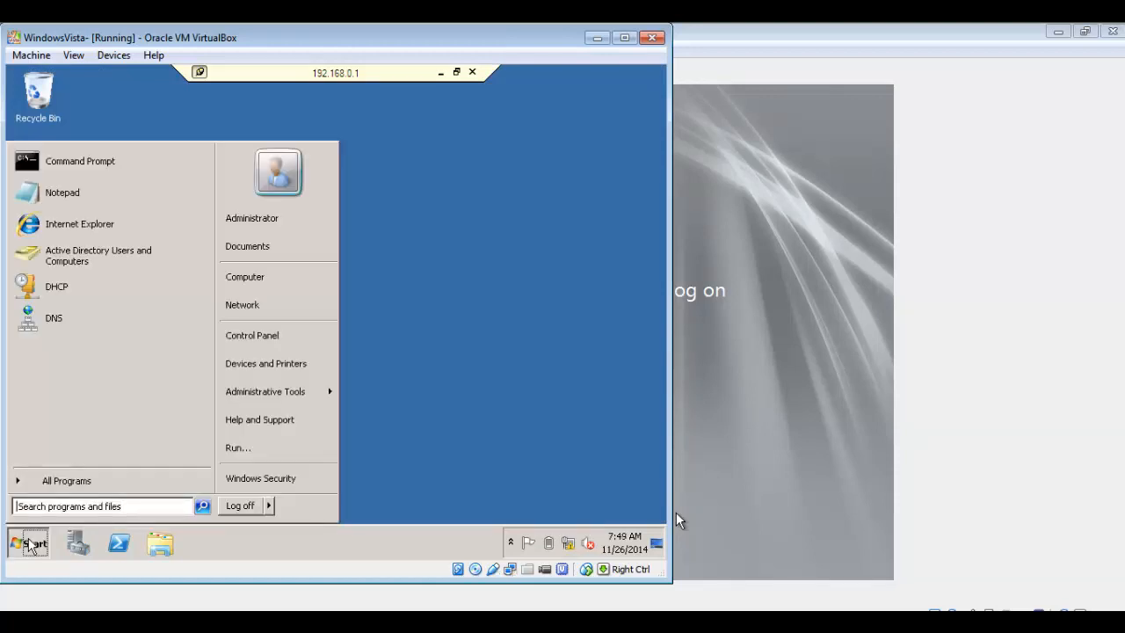
click(77, 324)
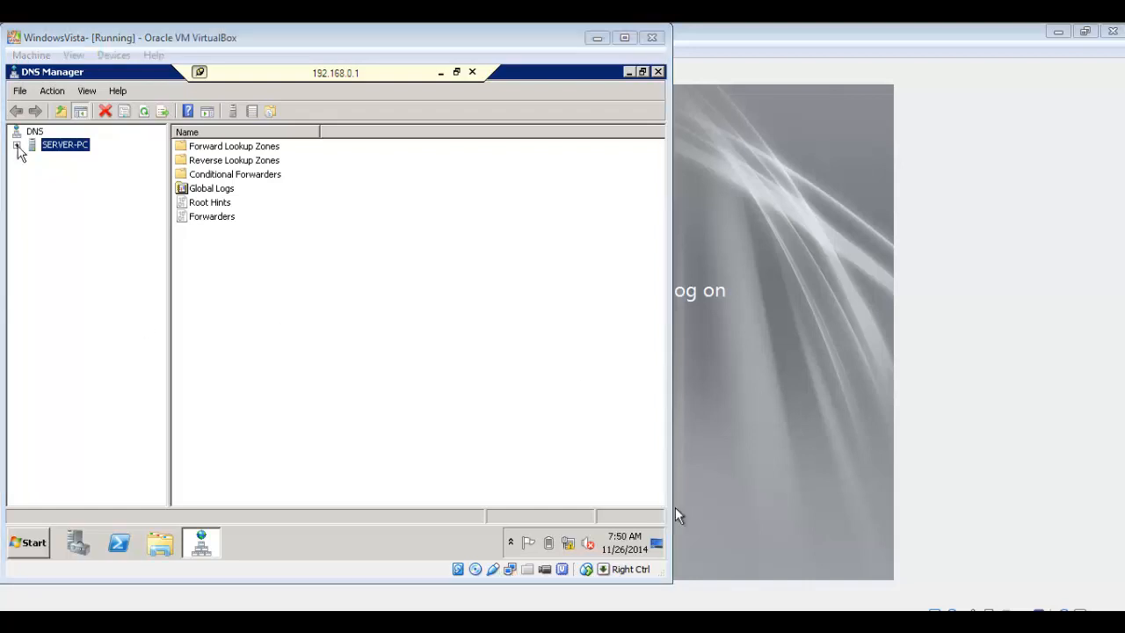
click(17, 146)
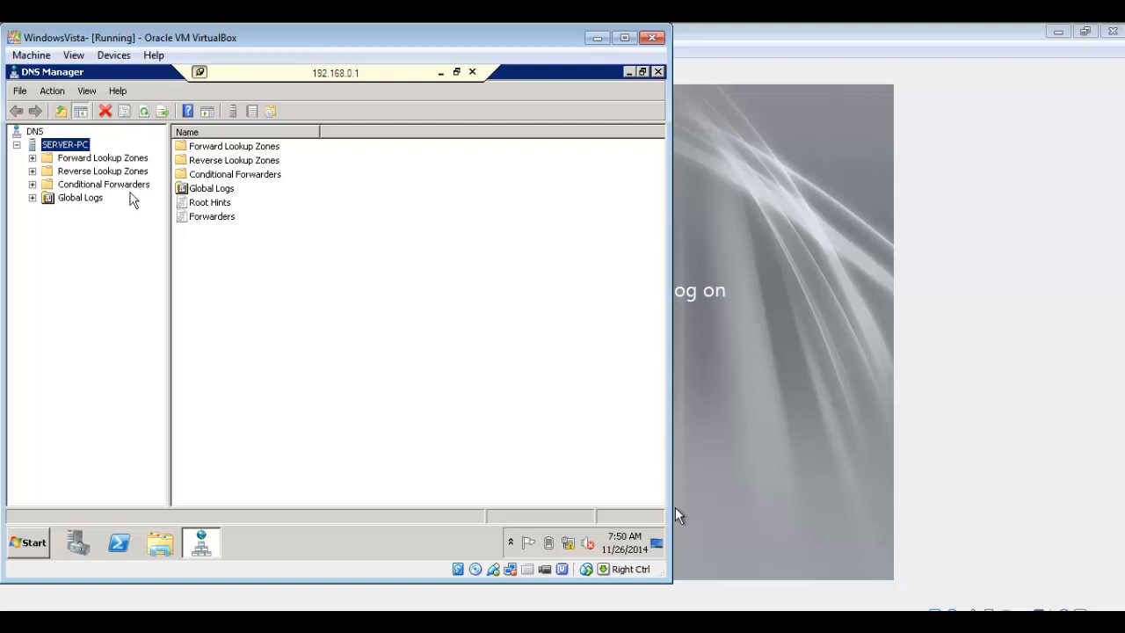
click(86, 173)
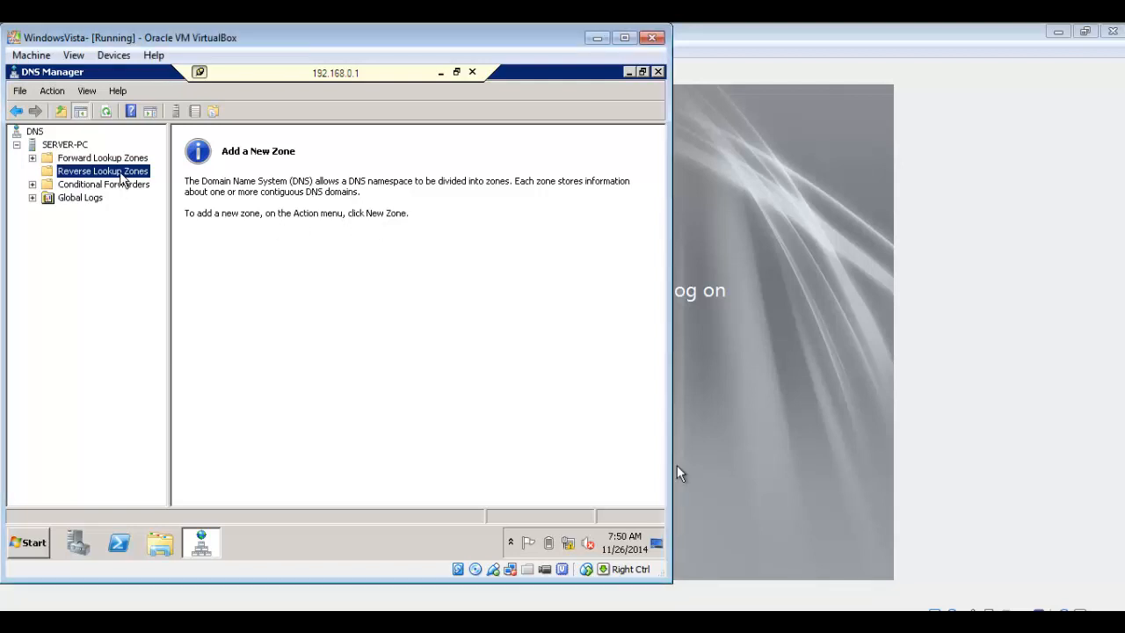
right_click(124, 178)
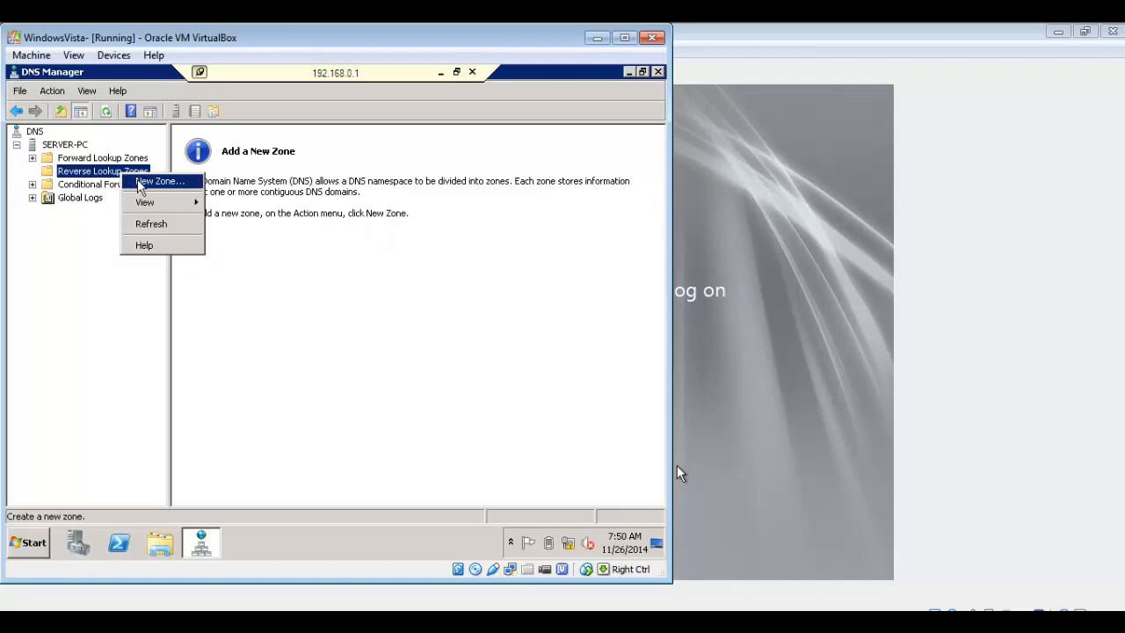
click(142, 181)
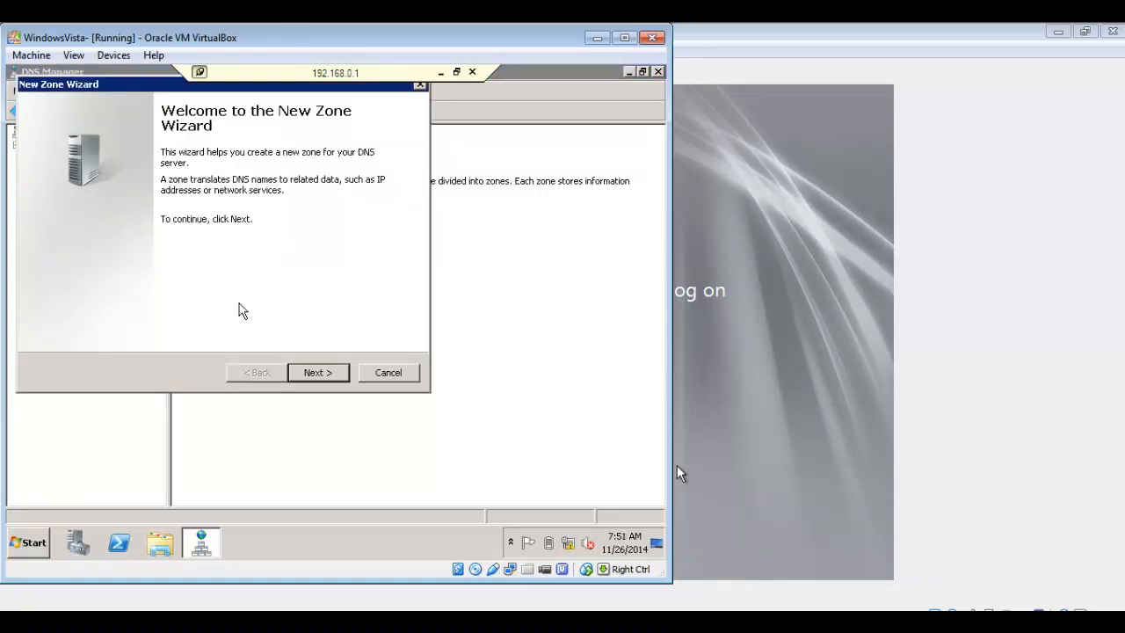
Create an Active Directory-integrated primary IPv4 reverse zone replicated domain-wide, with network ID 192.168.0
click(341, 371)
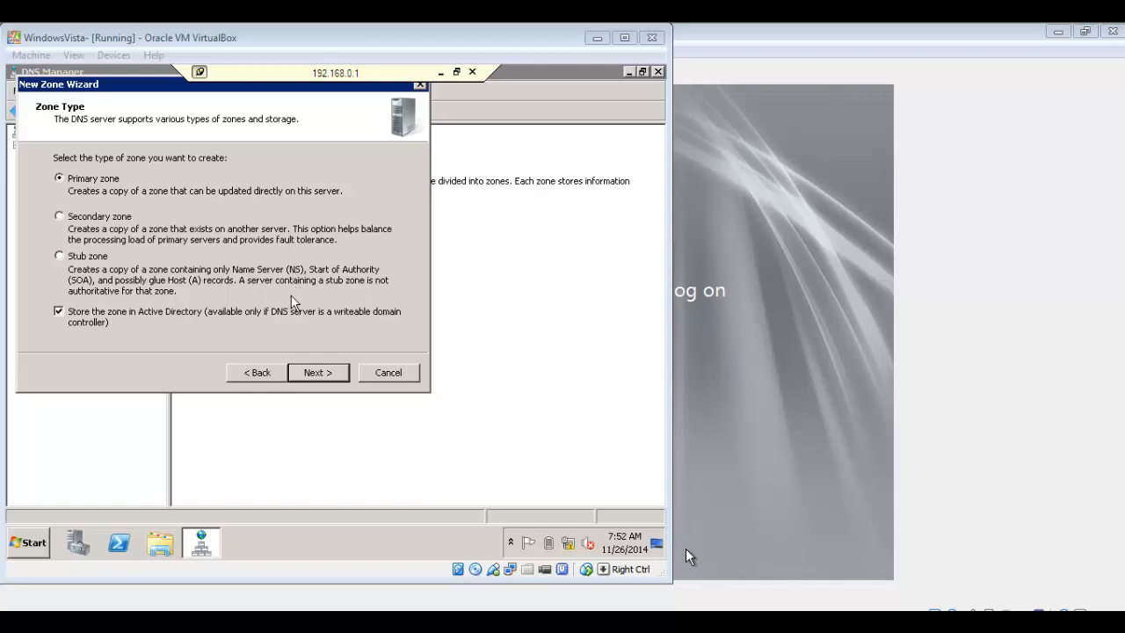
click(319, 372)
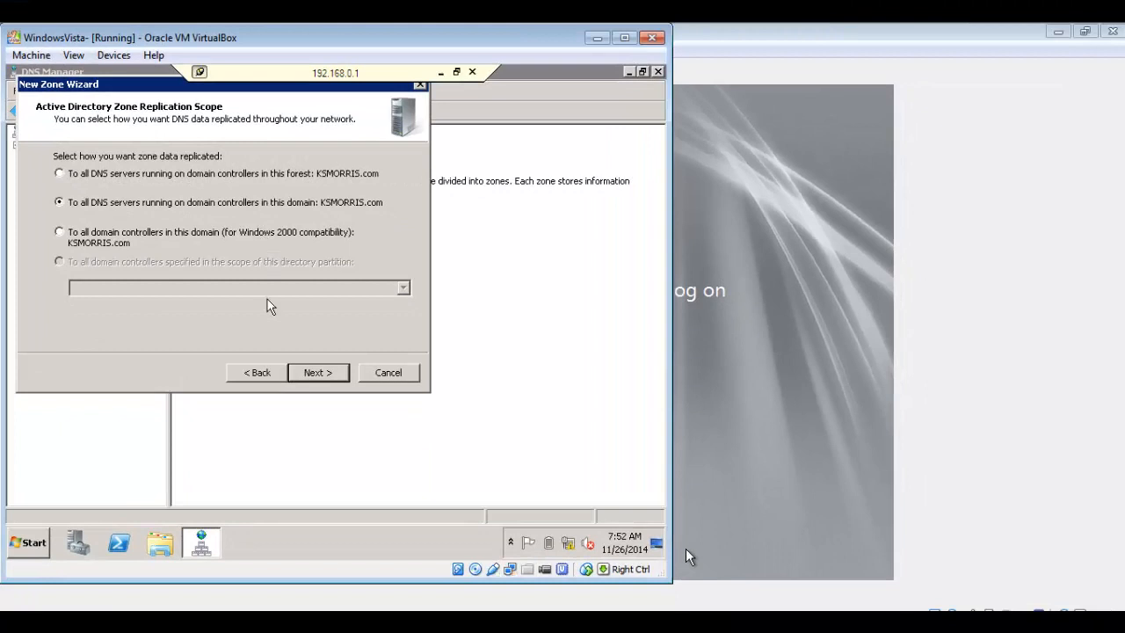
click(310, 372)
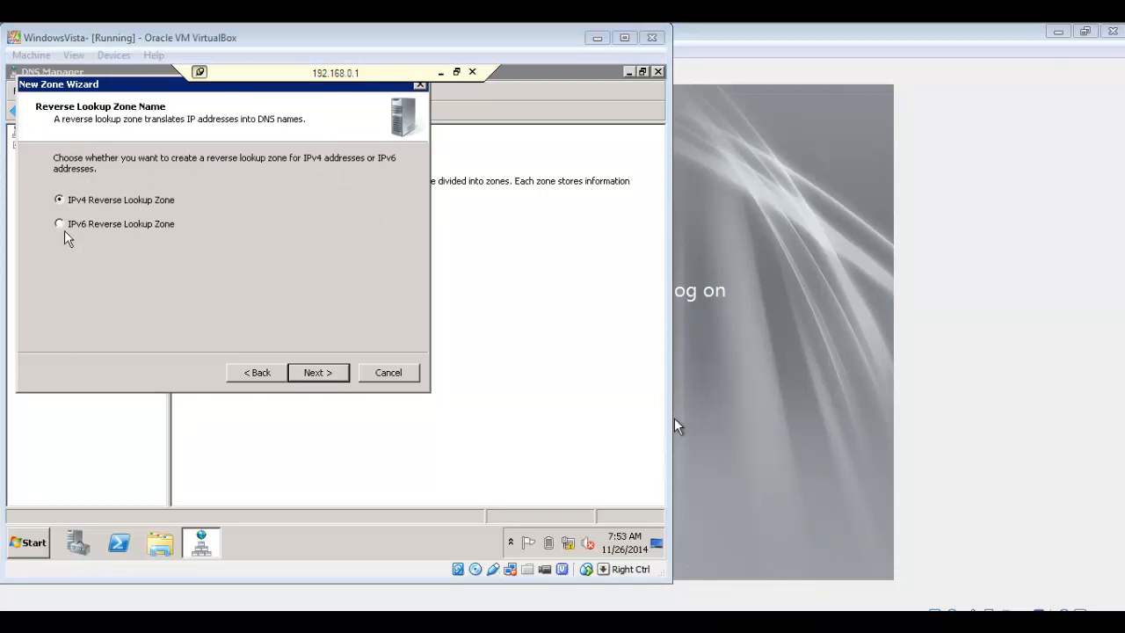
click(339, 373)
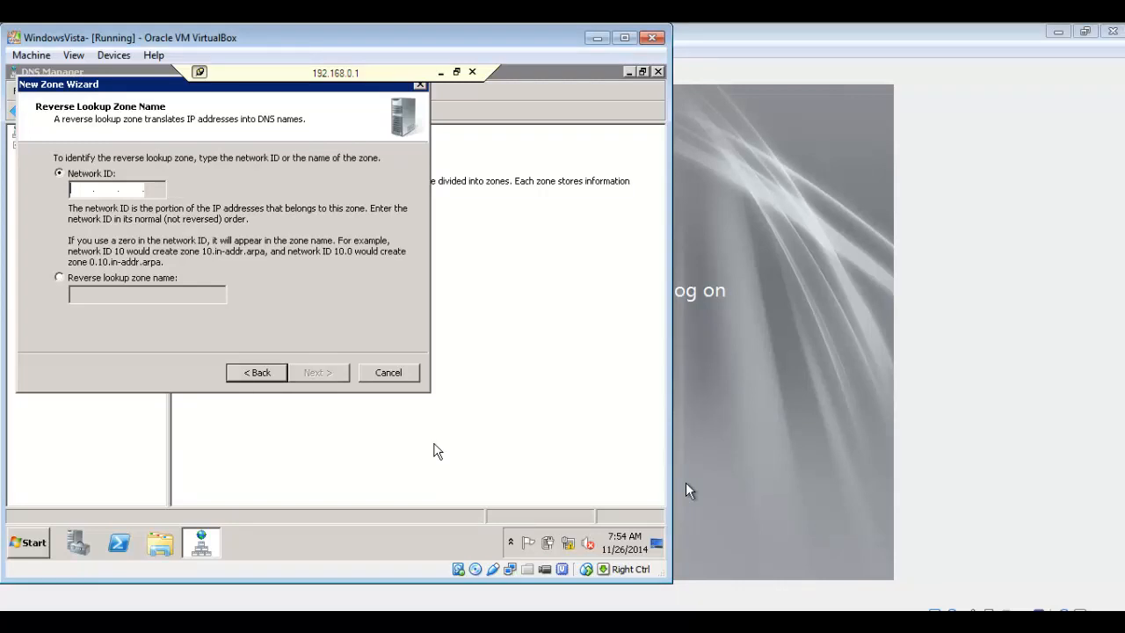
text(192 .)
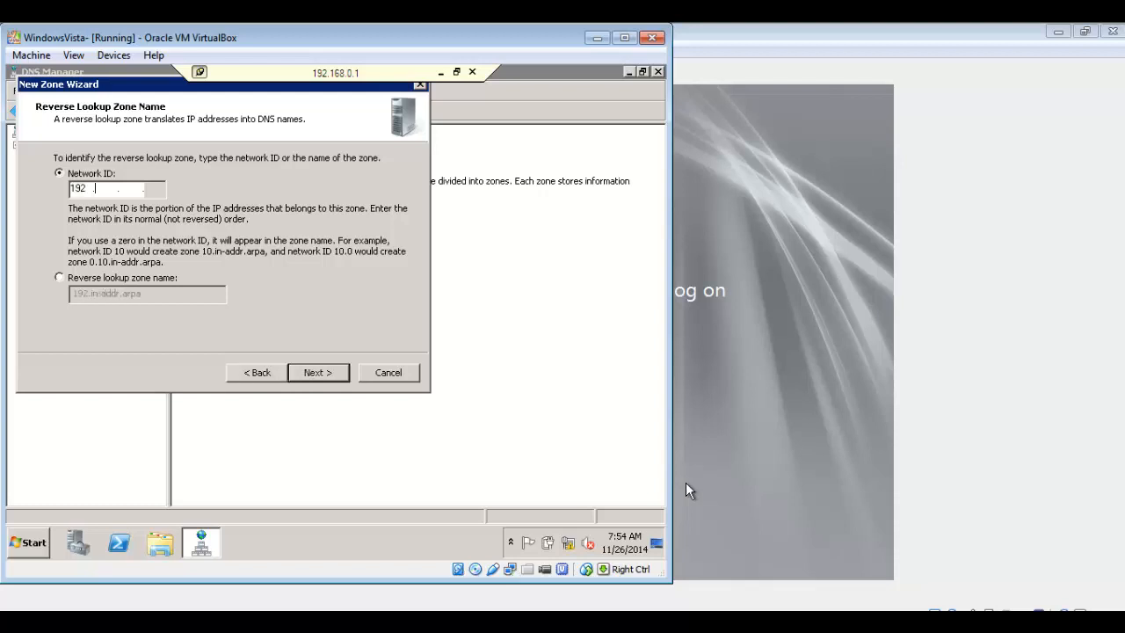
text(168 .0)
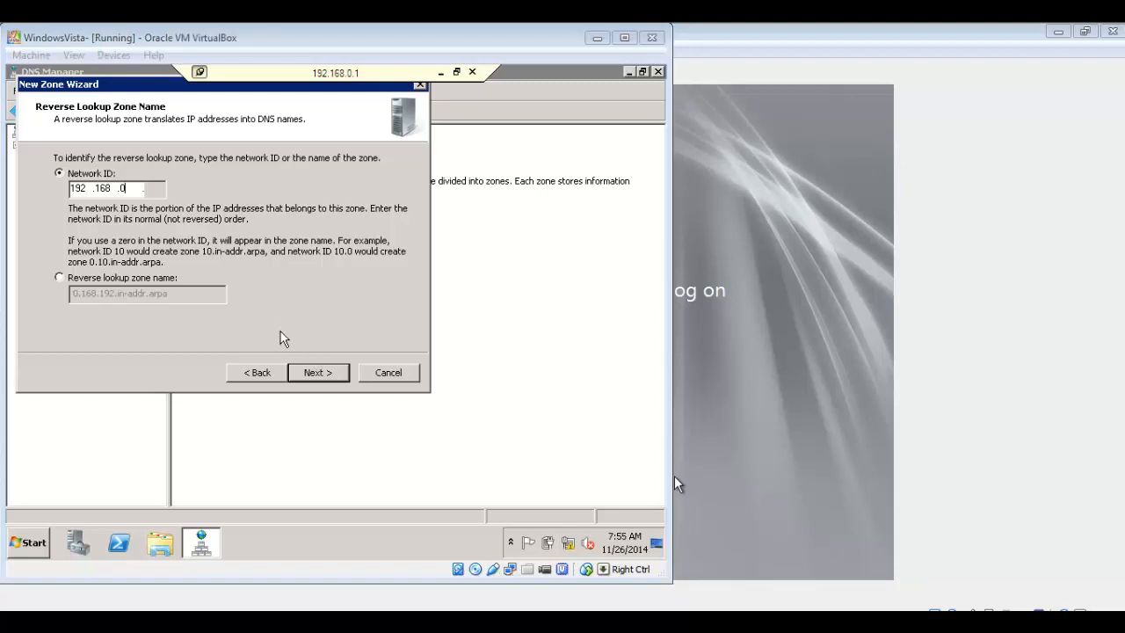
click(318, 375)
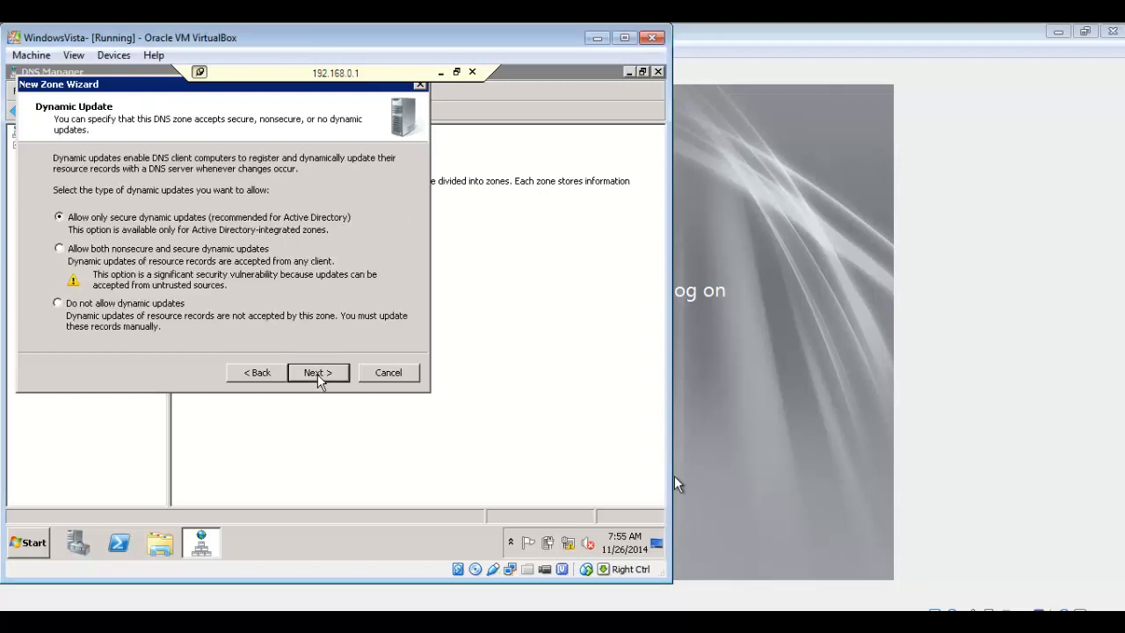
Allow both nonsecure and secure dynamic updates for the reverse zone and finish the New Zone wizard
click(60, 249)
click(318, 373)
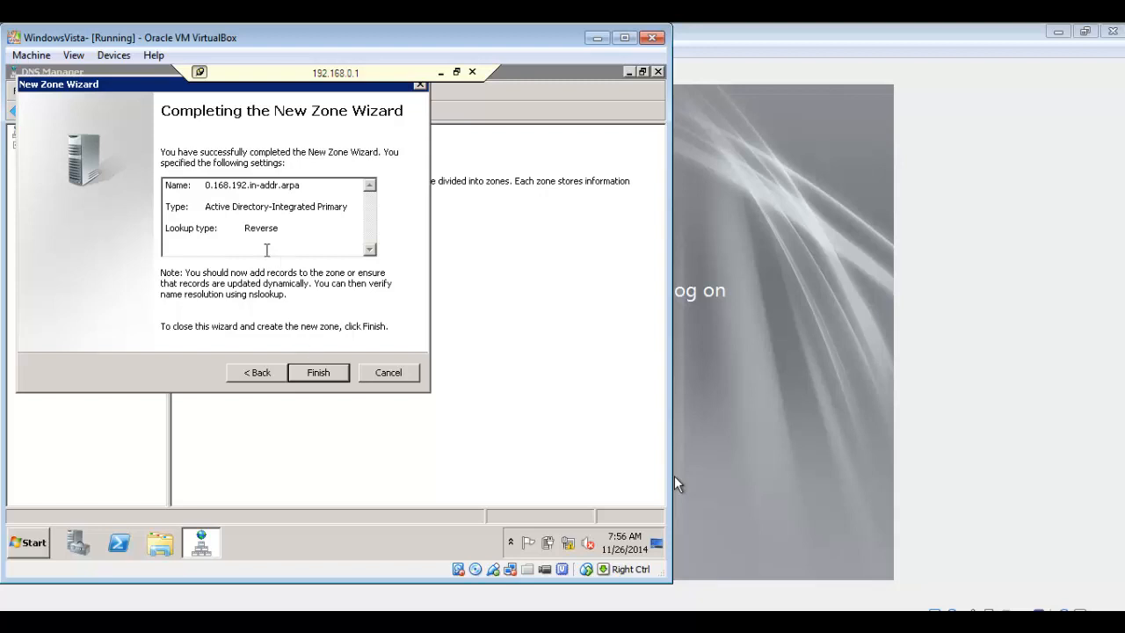
click(332, 372)
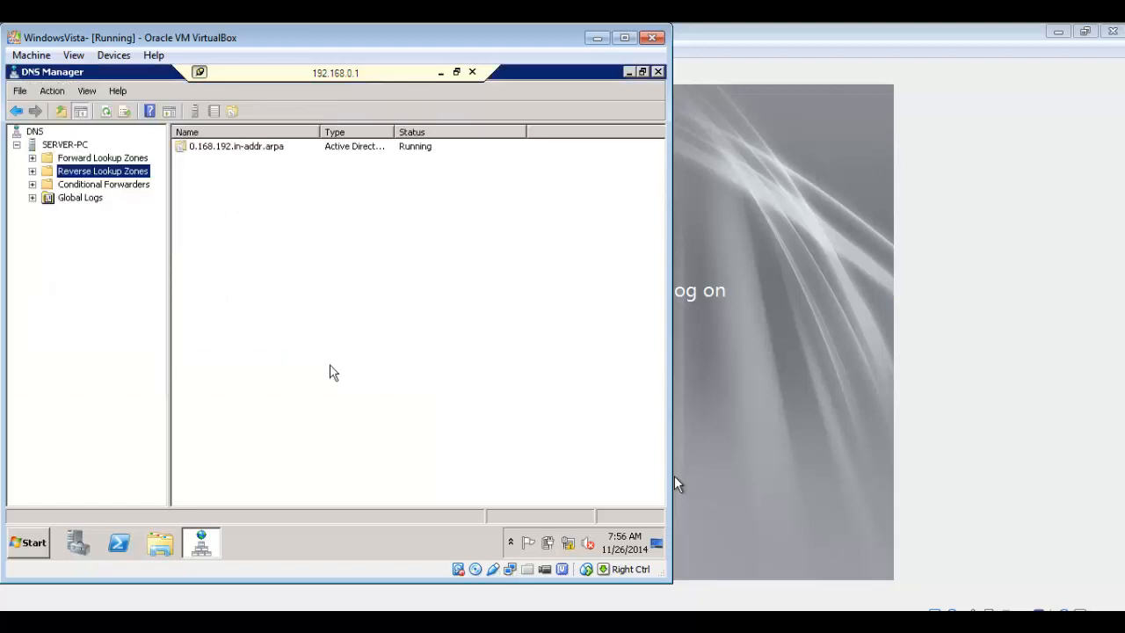
Browse the forward lookup zones and open the KSMORRIS.com zone to examine its records
click(235, 147)
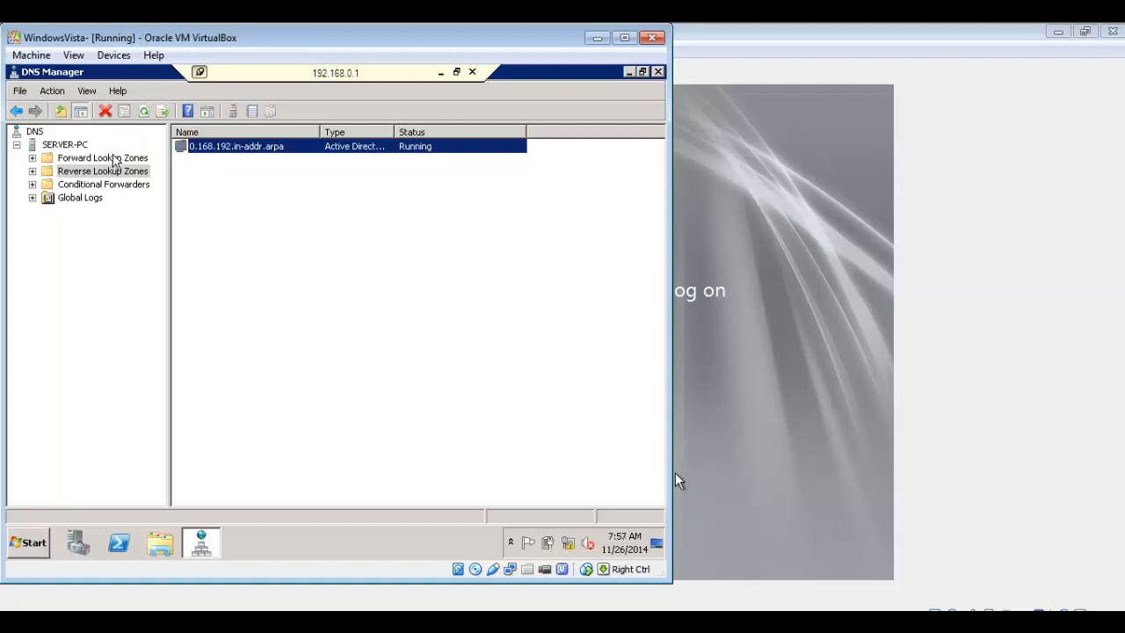
click(113, 158)
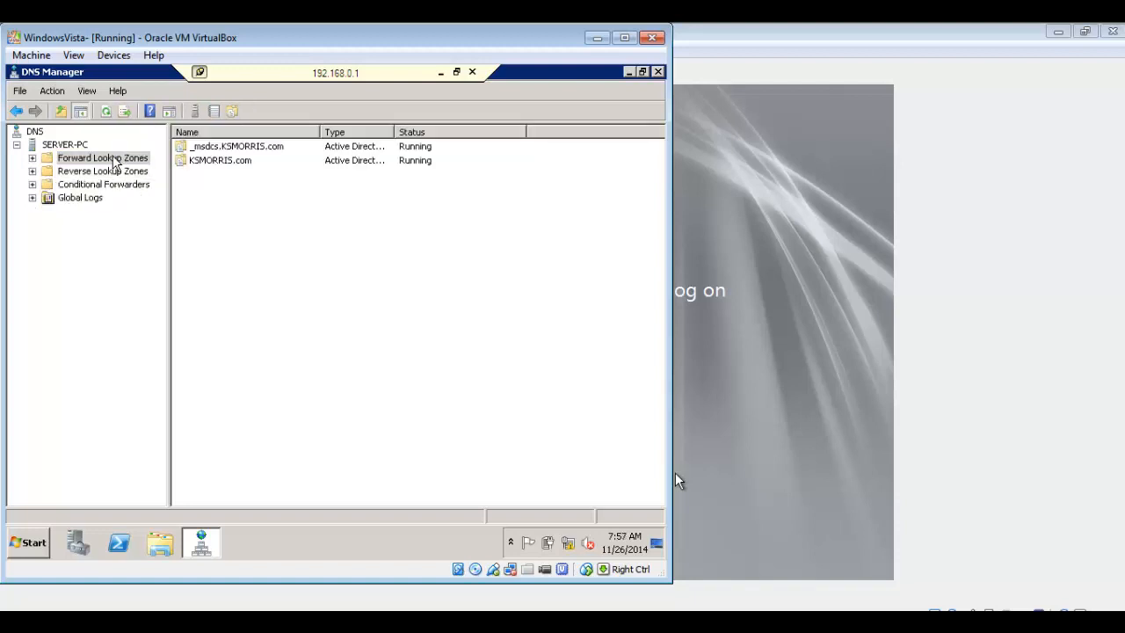
click(33, 158)
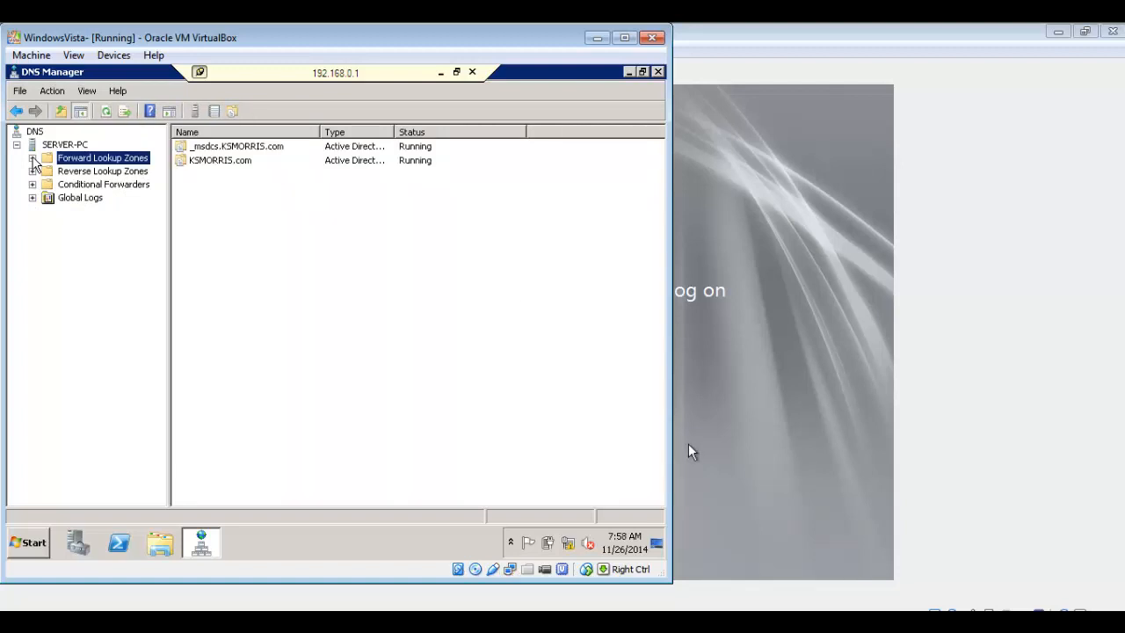
click(32, 160)
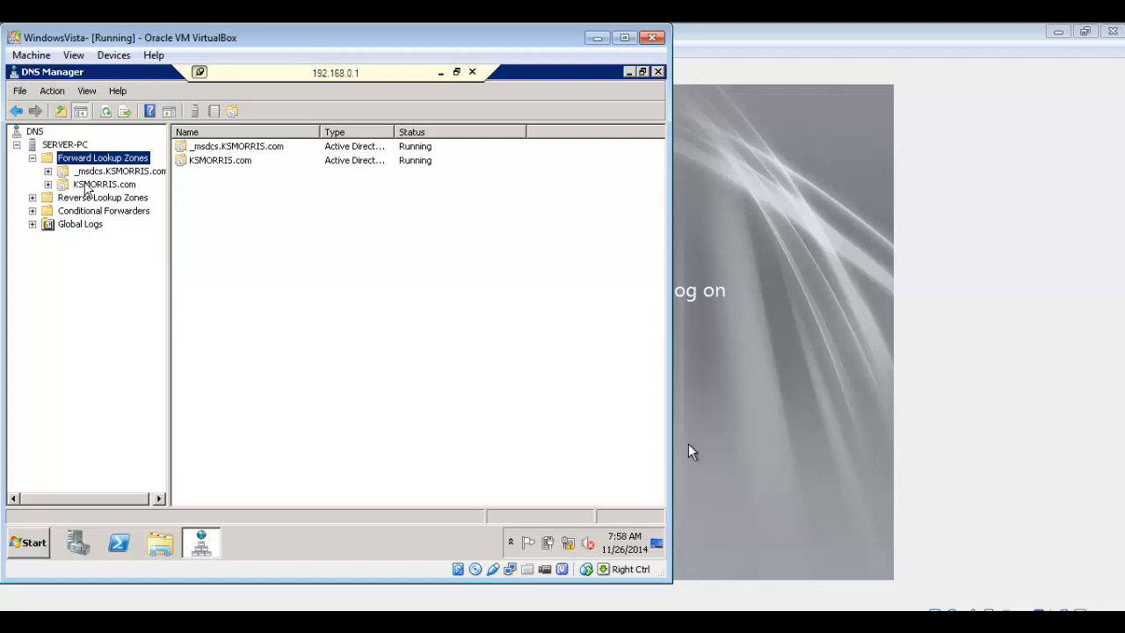
click(87, 186)
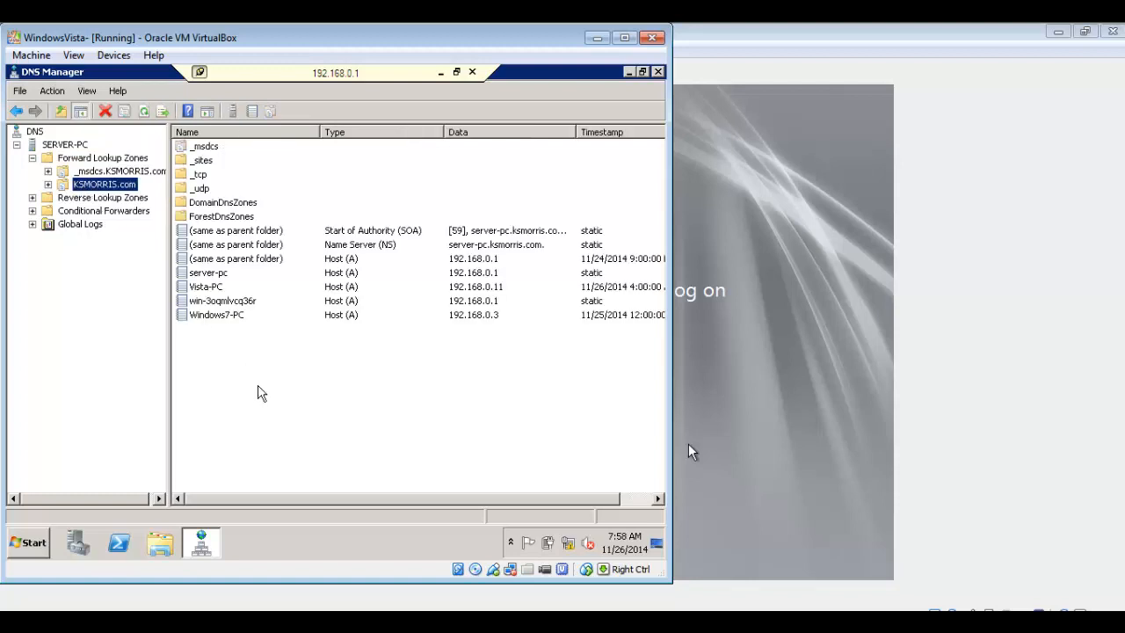
click(686, 545)
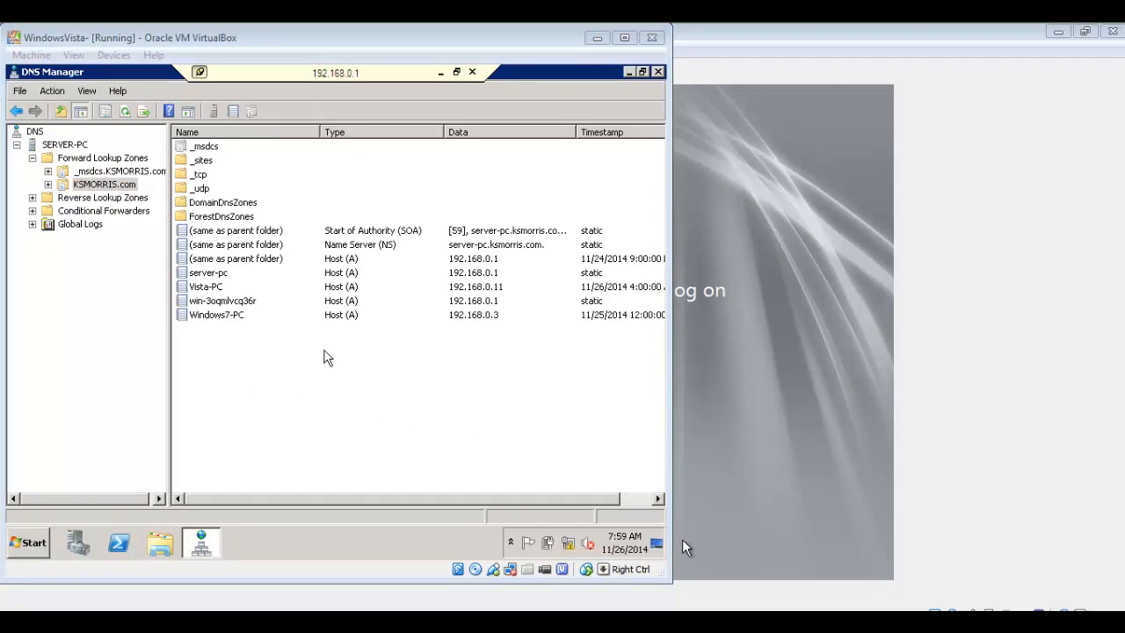
Add a host record named Test with IP 192.168.0.1 and an associated PTR record to KSMORRIS.com
right_click(278, 362)
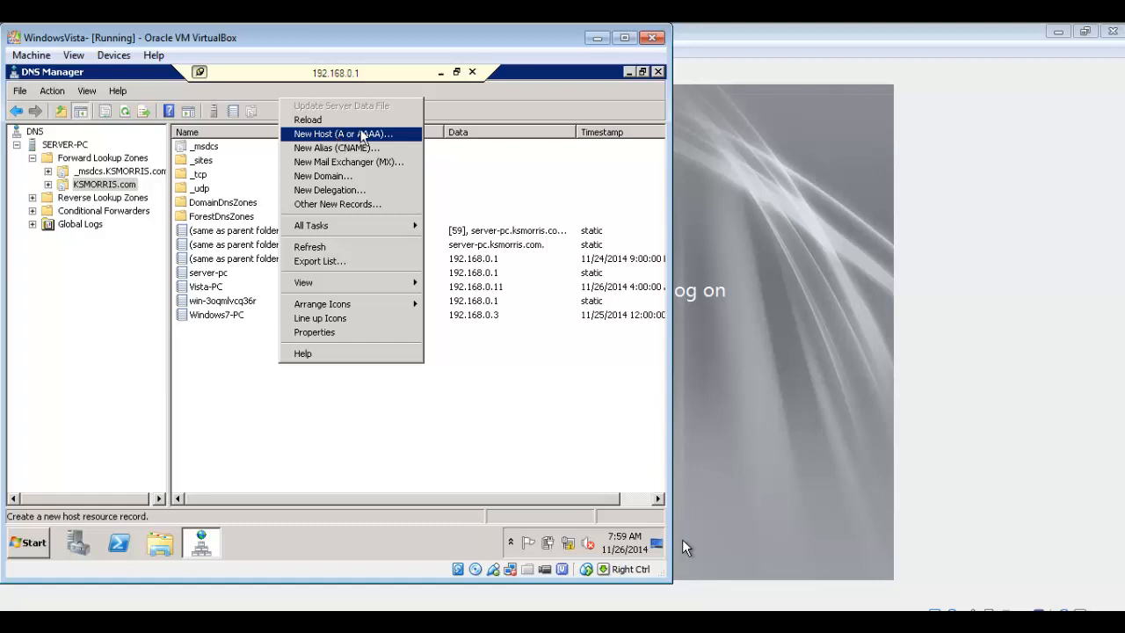
click(350, 136)
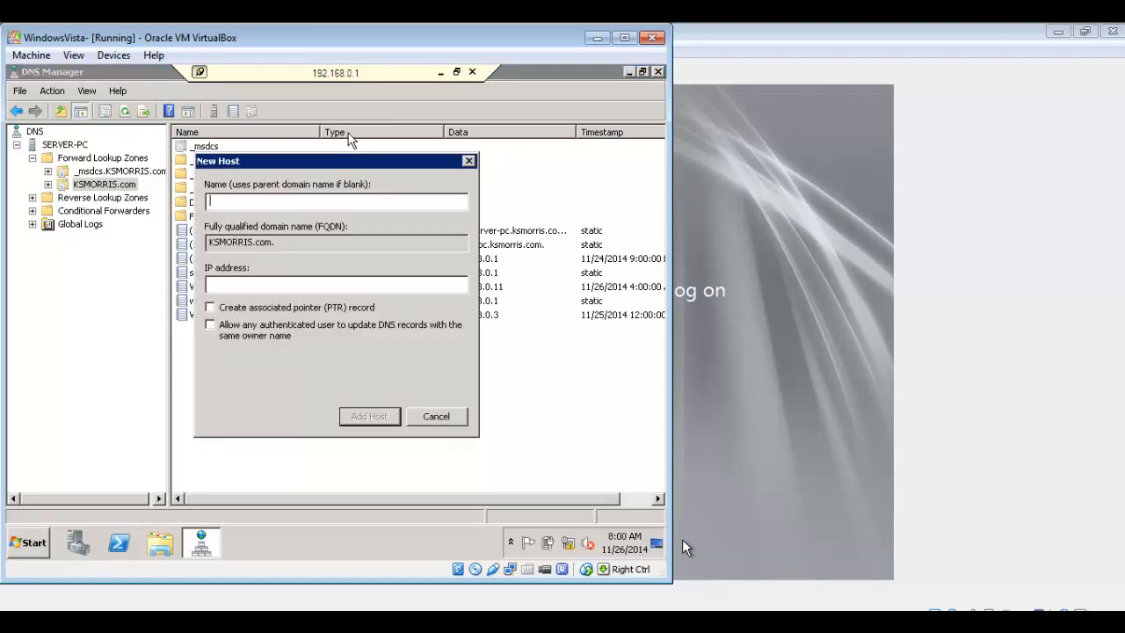
text(T)
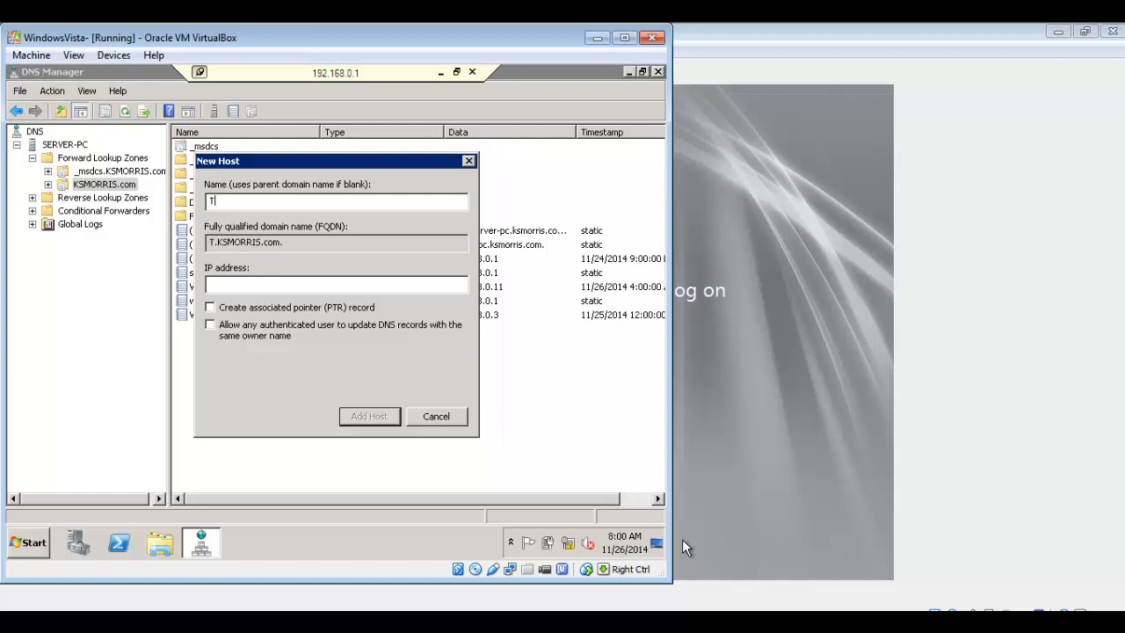
text(est)
click(271, 281)
text(192)
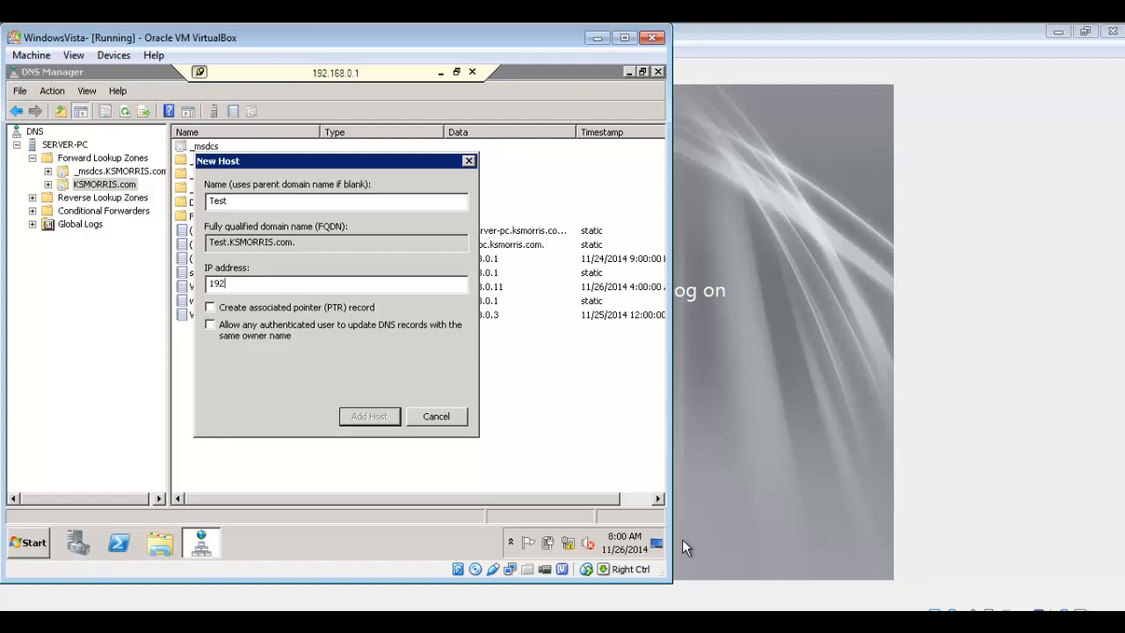
text(.168.0.1)
click(211, 309)
click(369, 416)
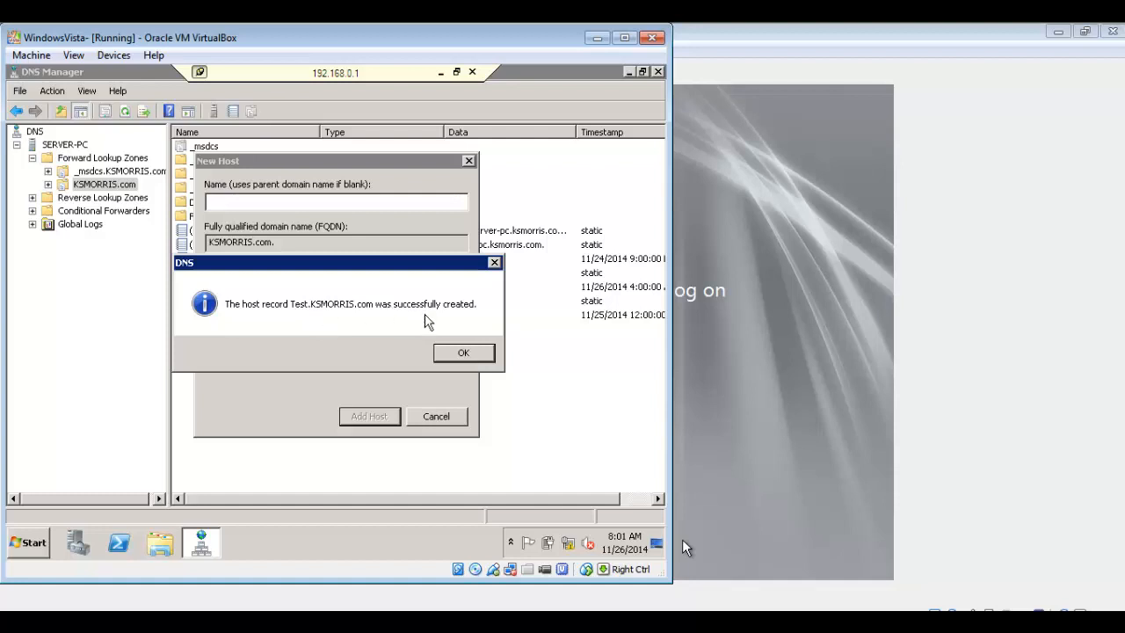
click(471, 355)
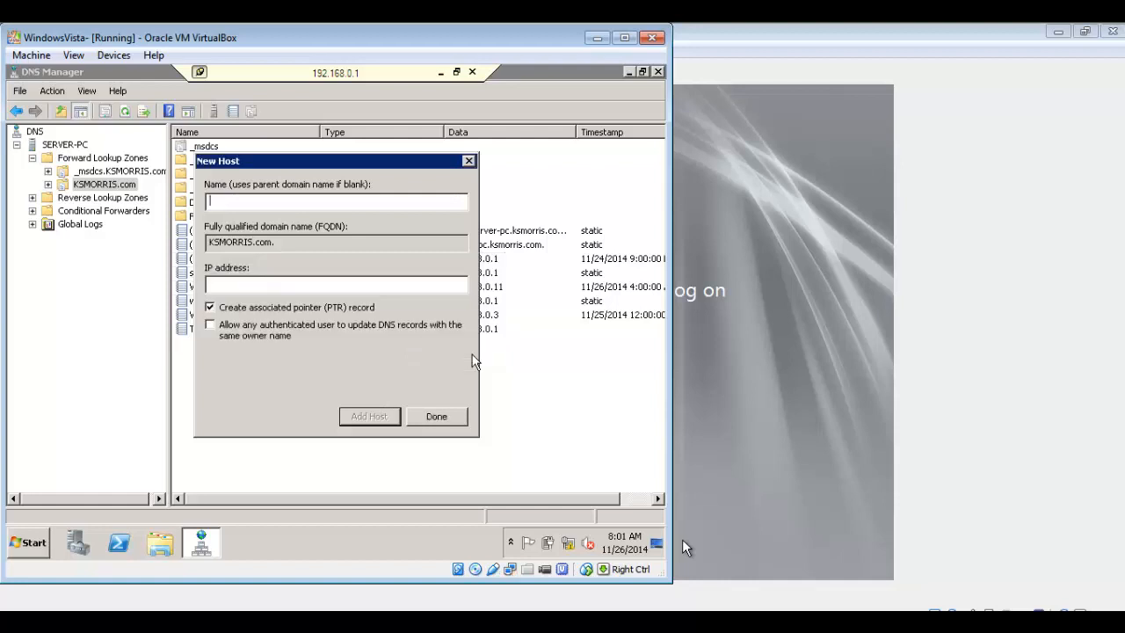
click(439, 420)
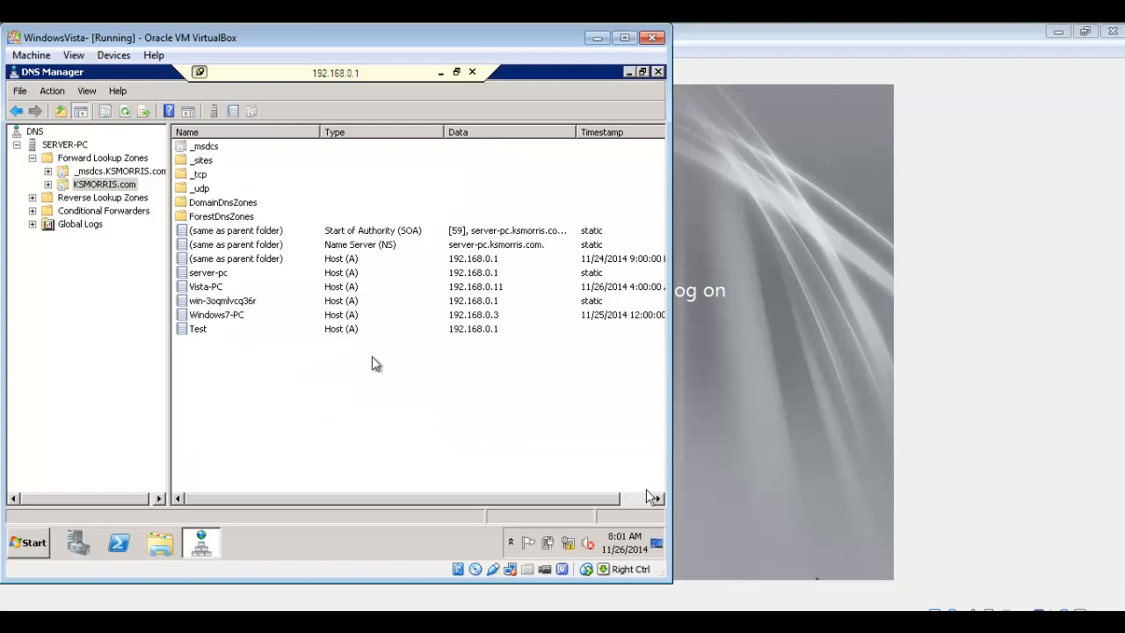
click(844, 613)
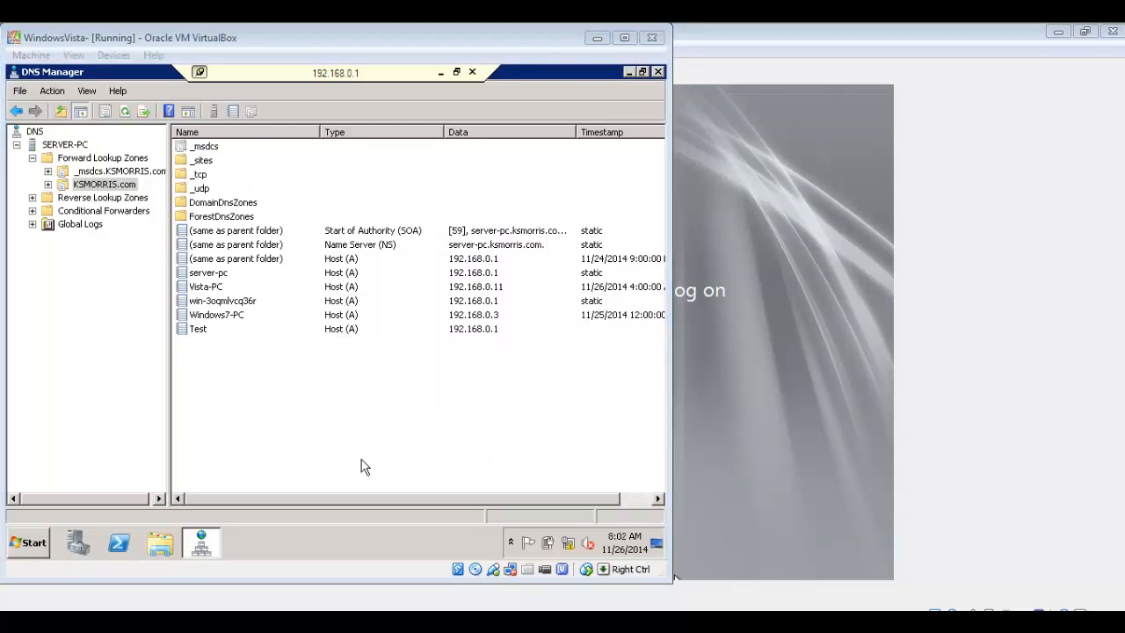
click(208, 338)
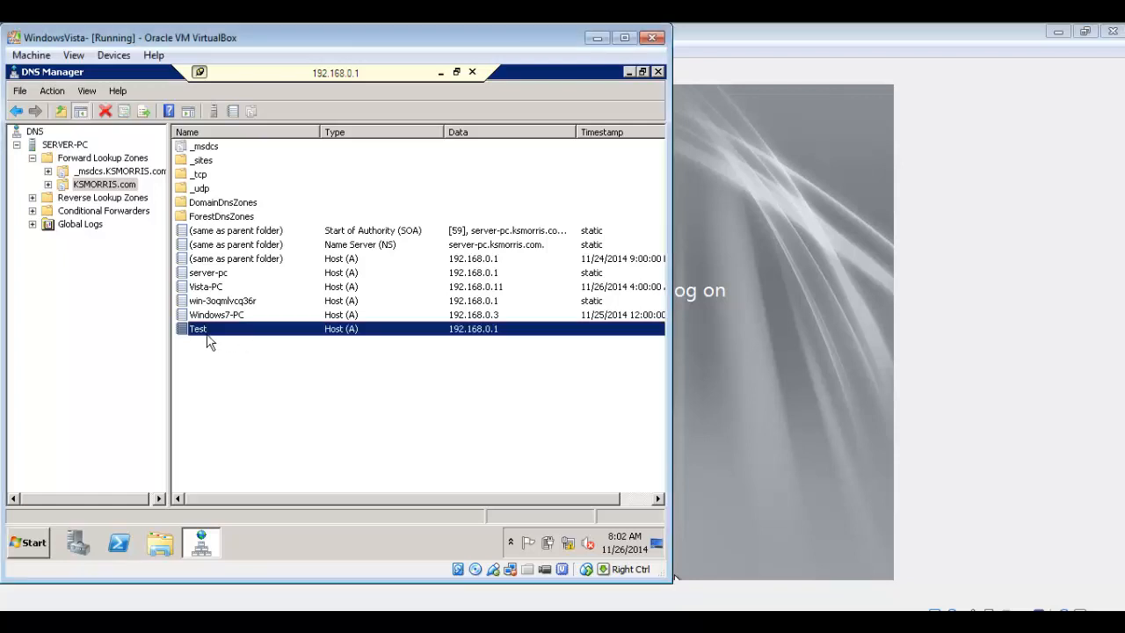
click(257, 360)
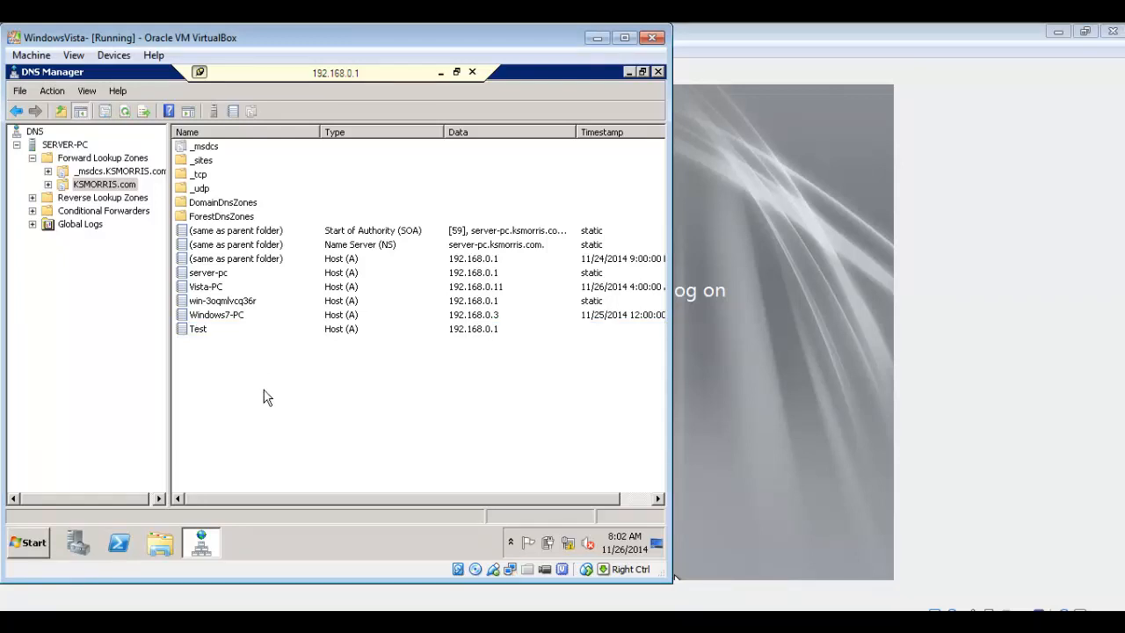
right_click(263, 388)
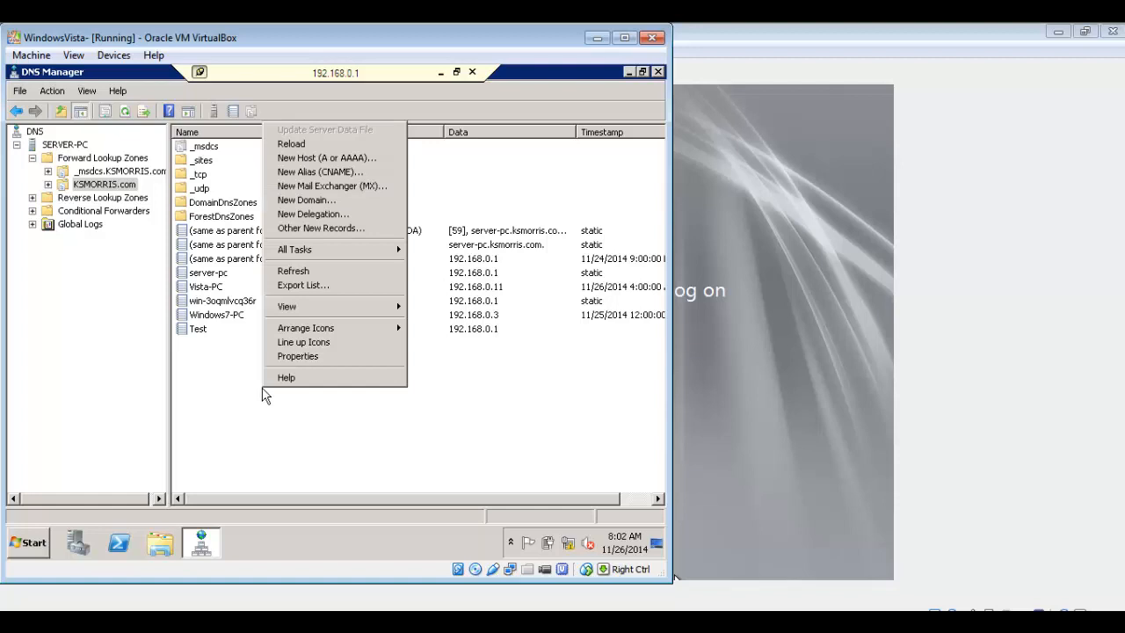
click(344, 175)
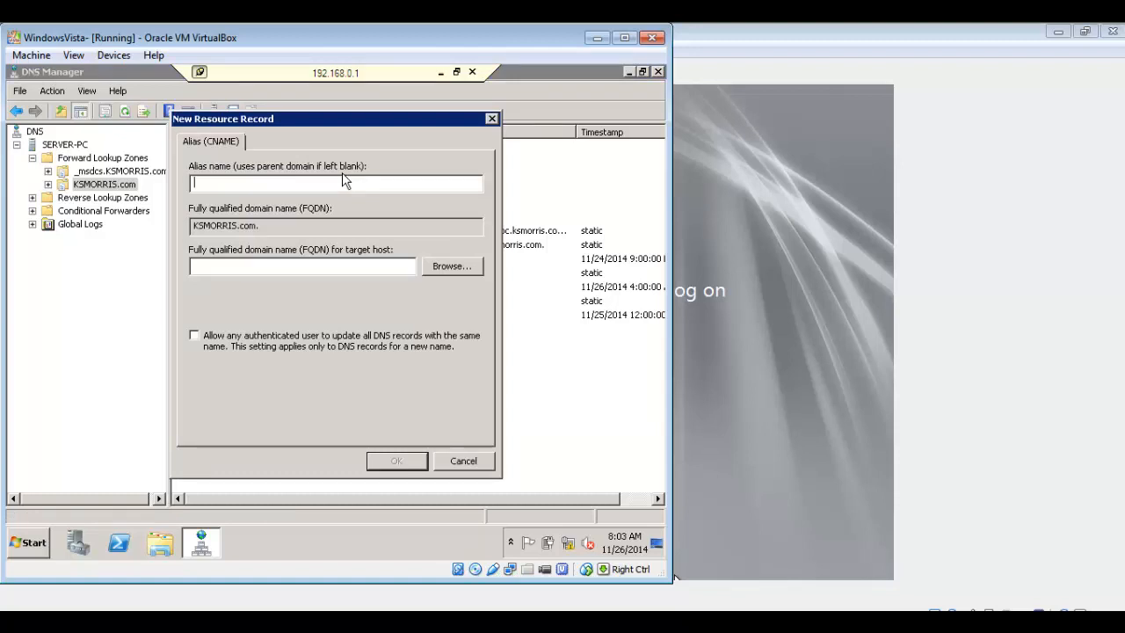
text(www)
click(250, 267)
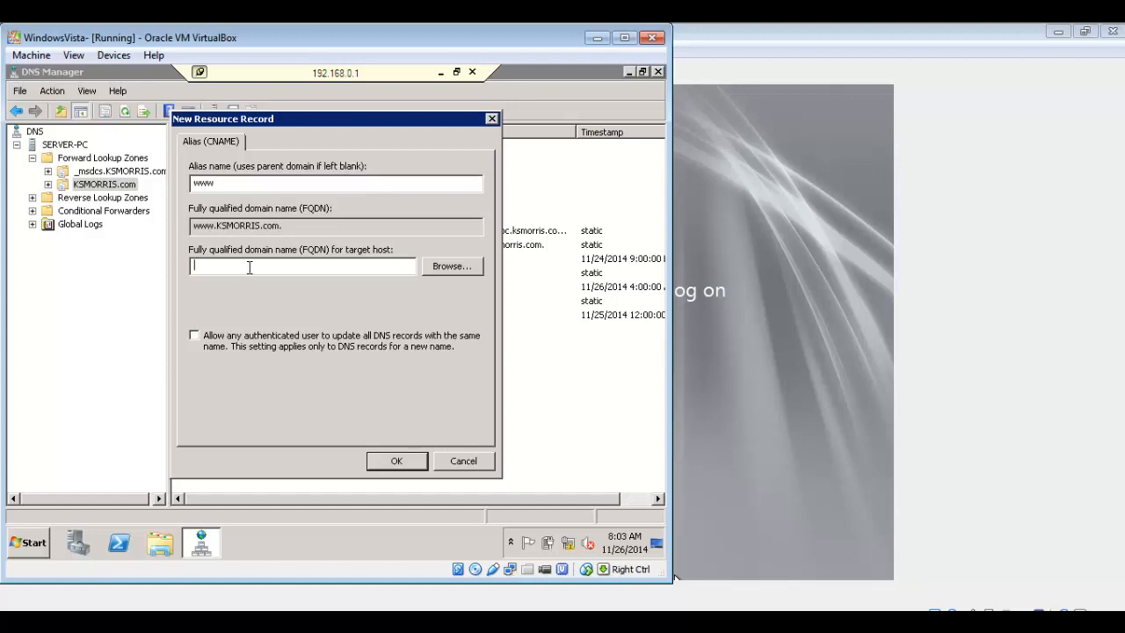
text(www.KSMORRIS.com)
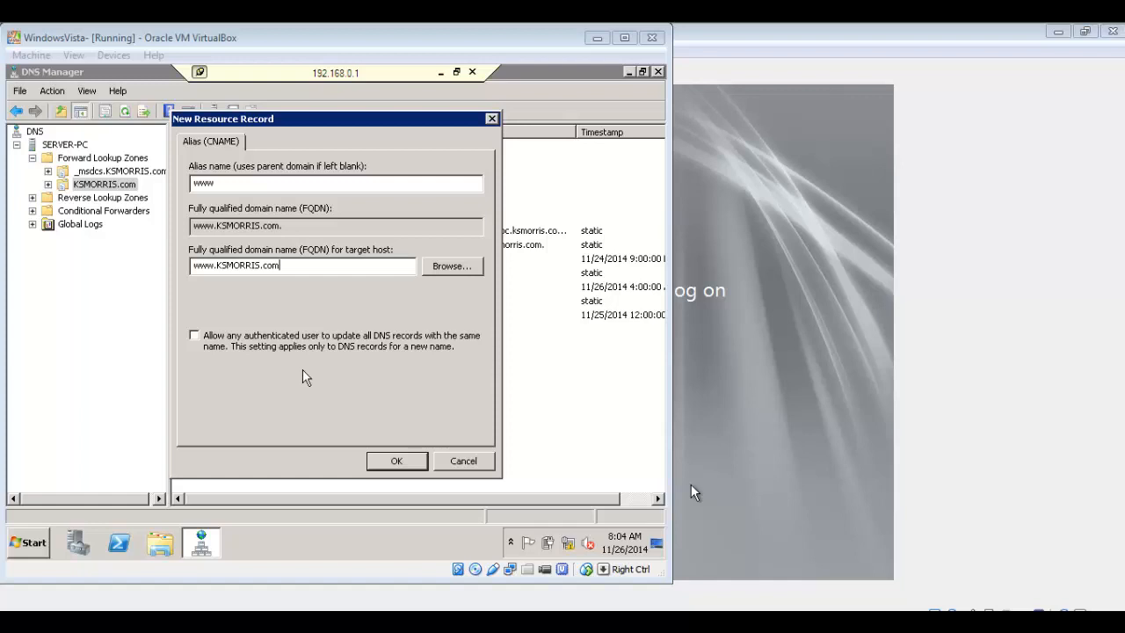
click(396, 458)
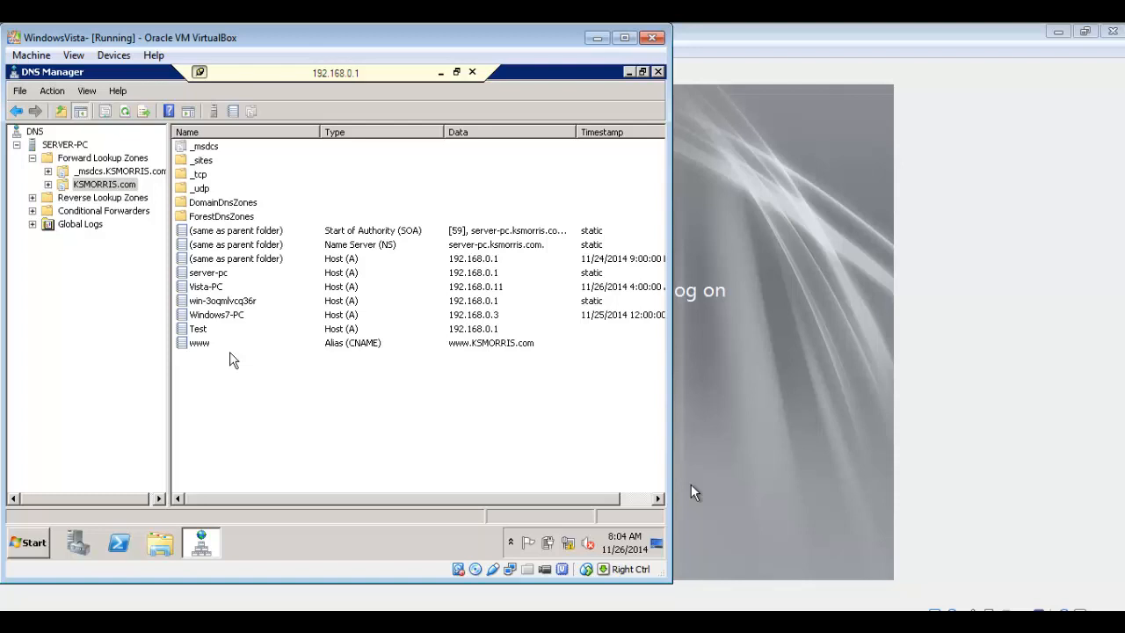
Open a Command Prompt and run nslookup for the host Test
click(26, 542)
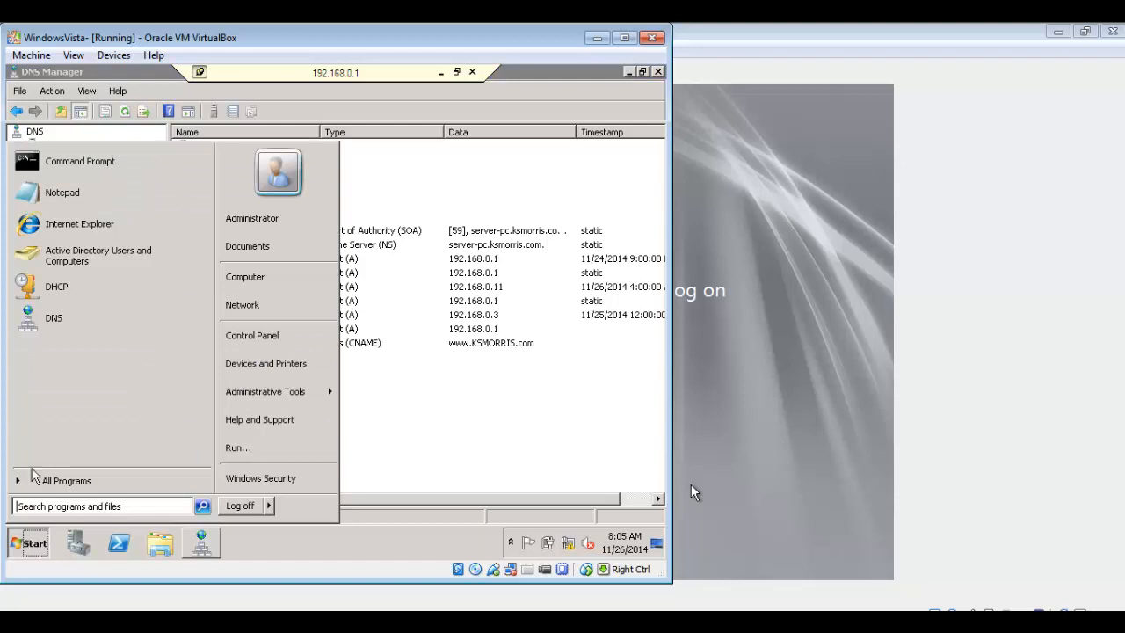
click(124, 167)
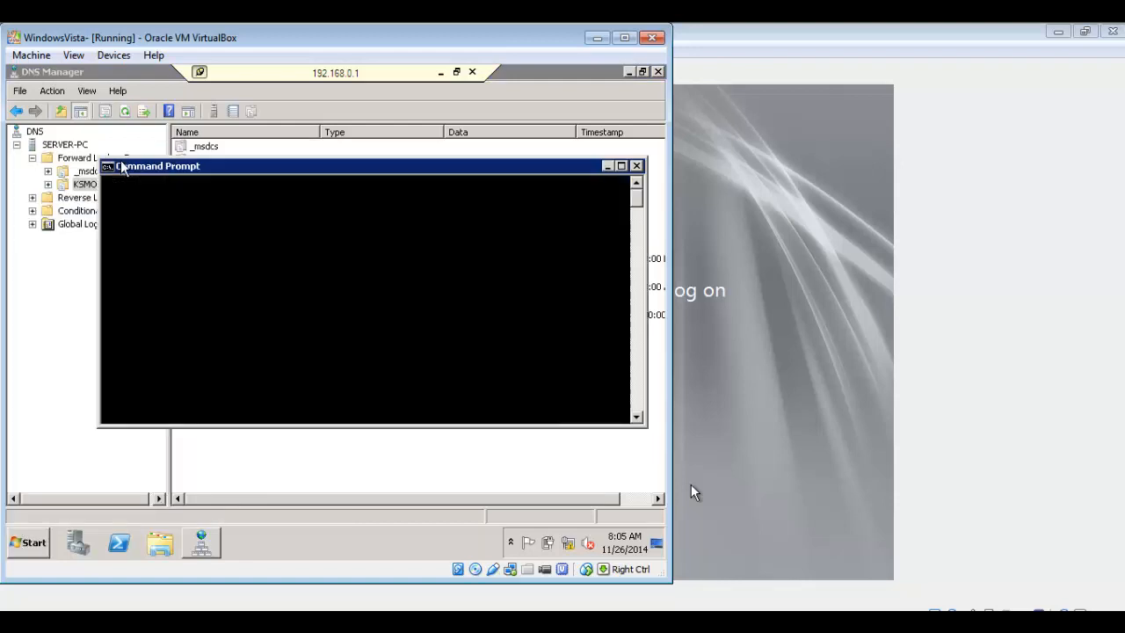
click(373, 359)
click(277, 228)
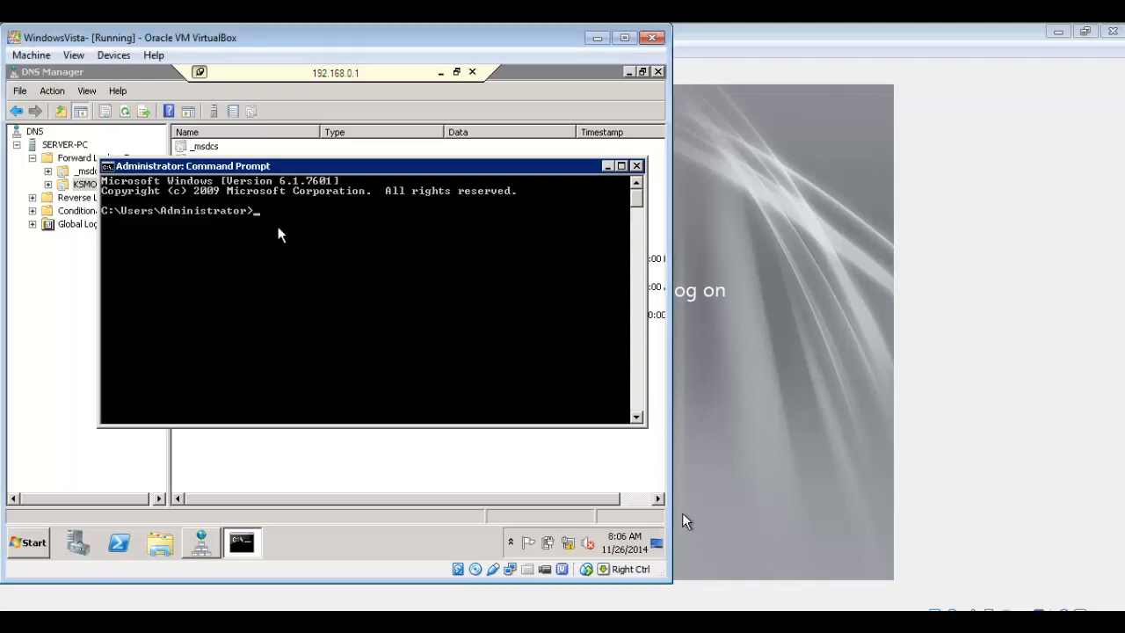
text(nslookup)
text(Test)
key(Return)
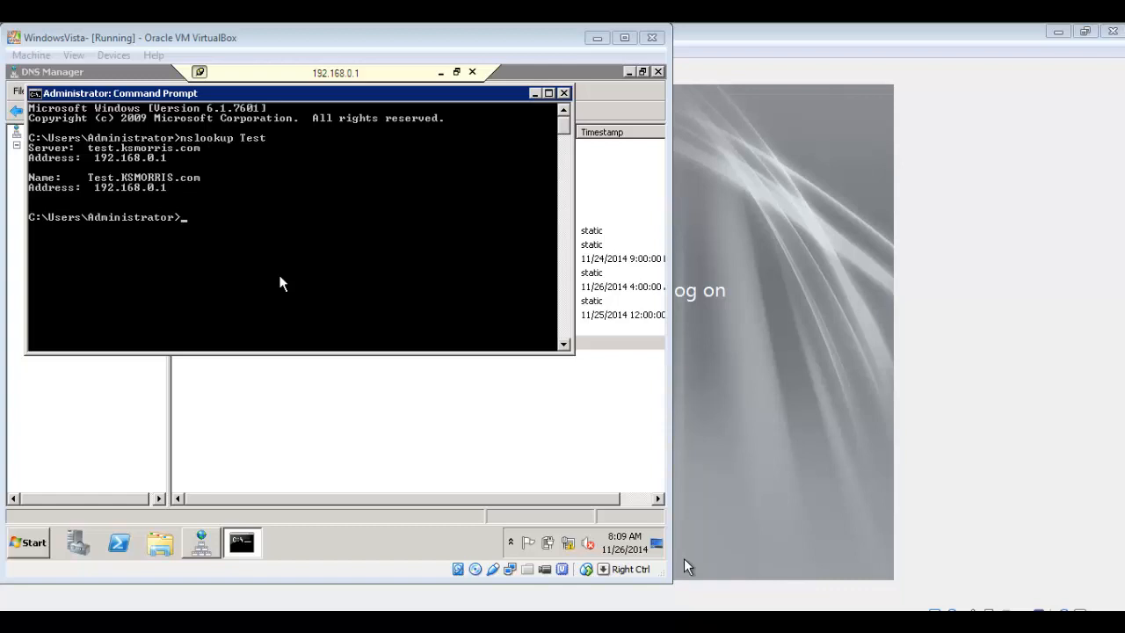
Run nslookup for the domain KSMORRIS.com in the Command Prompt
text(nsl)
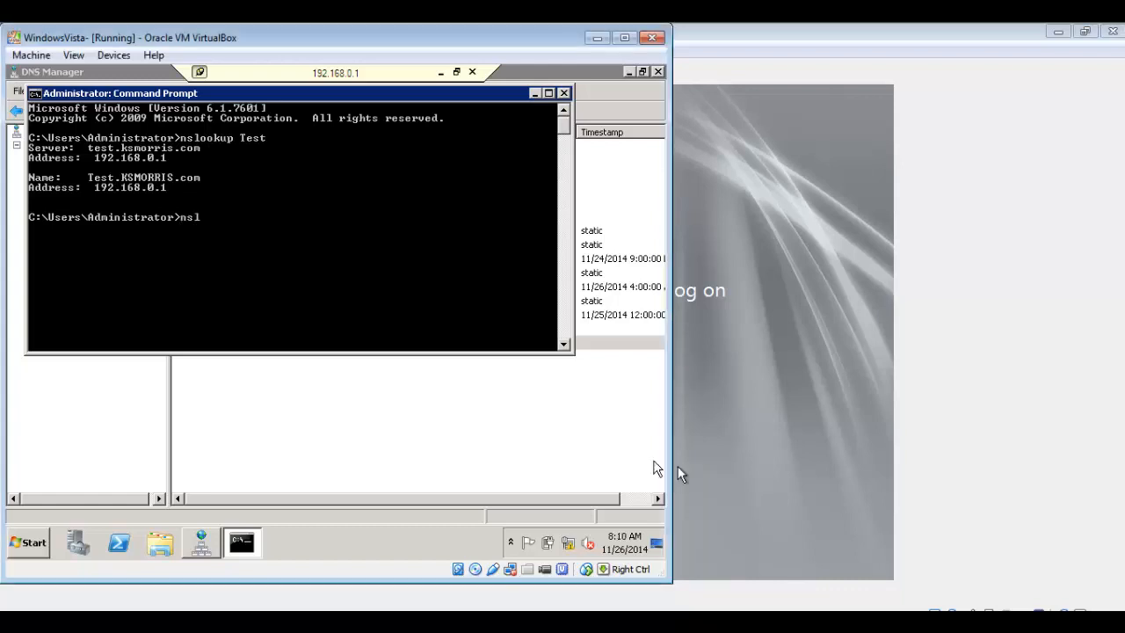
text(ookup)
text(KSMORRIS.com)
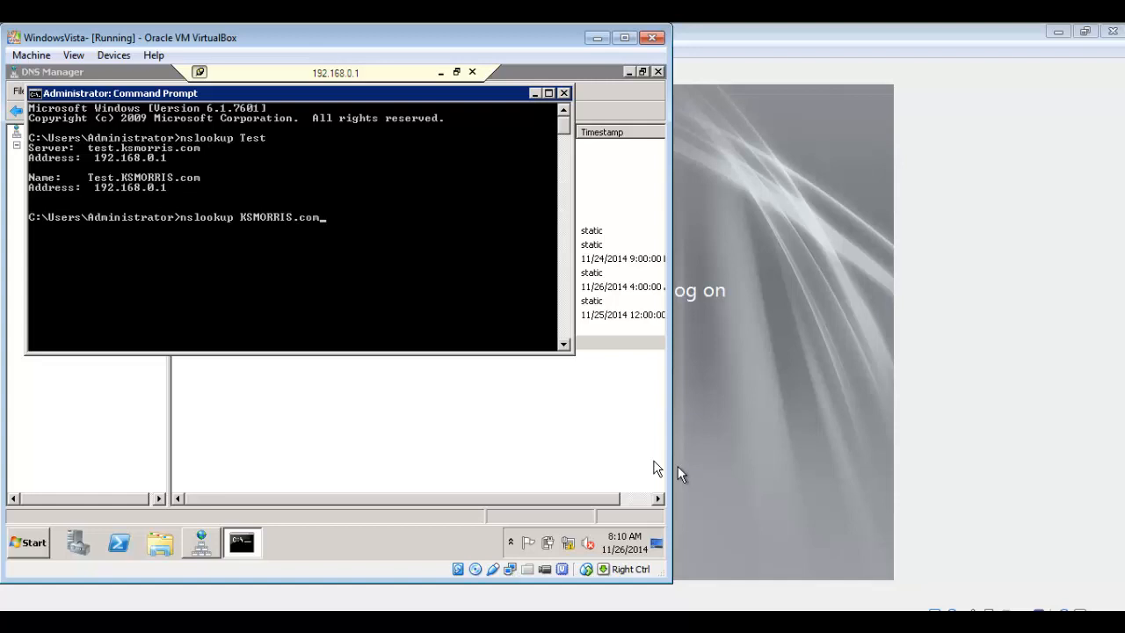
key(Return)
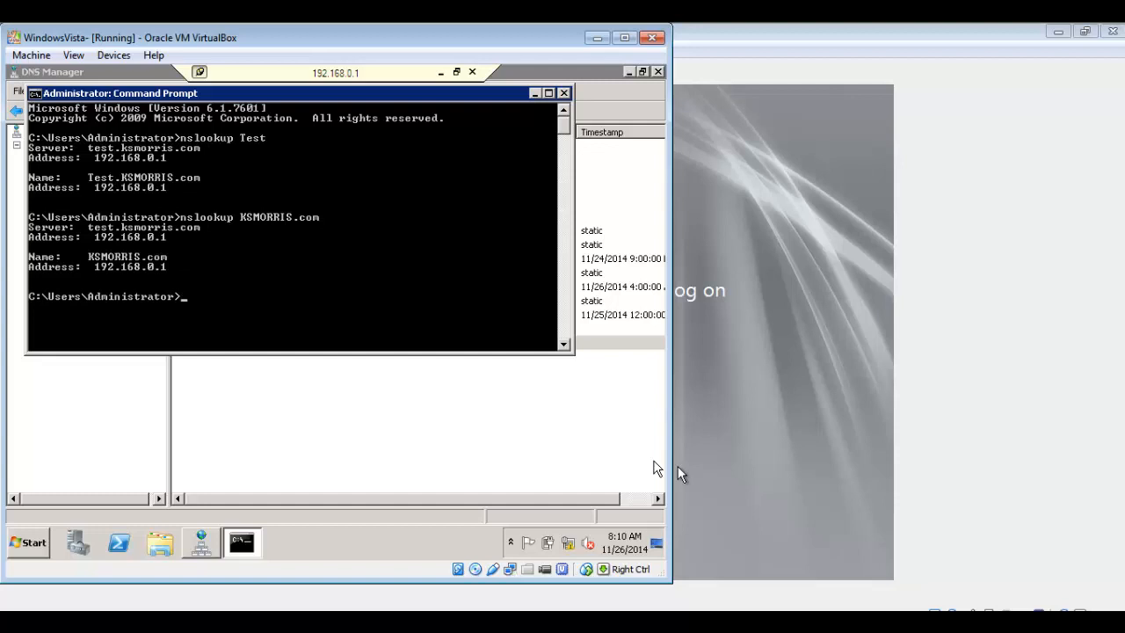